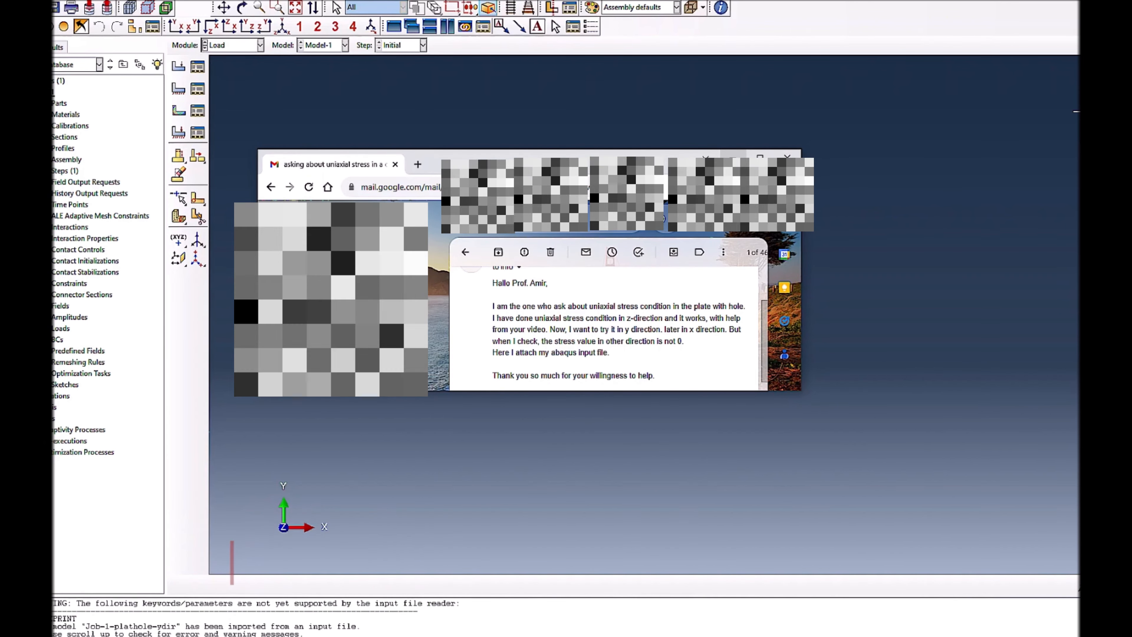
Step: Put the e-mail window away, switch to the Part module and import the model from the input file Job-1-plathole-ydir.inp
click(733, 158)
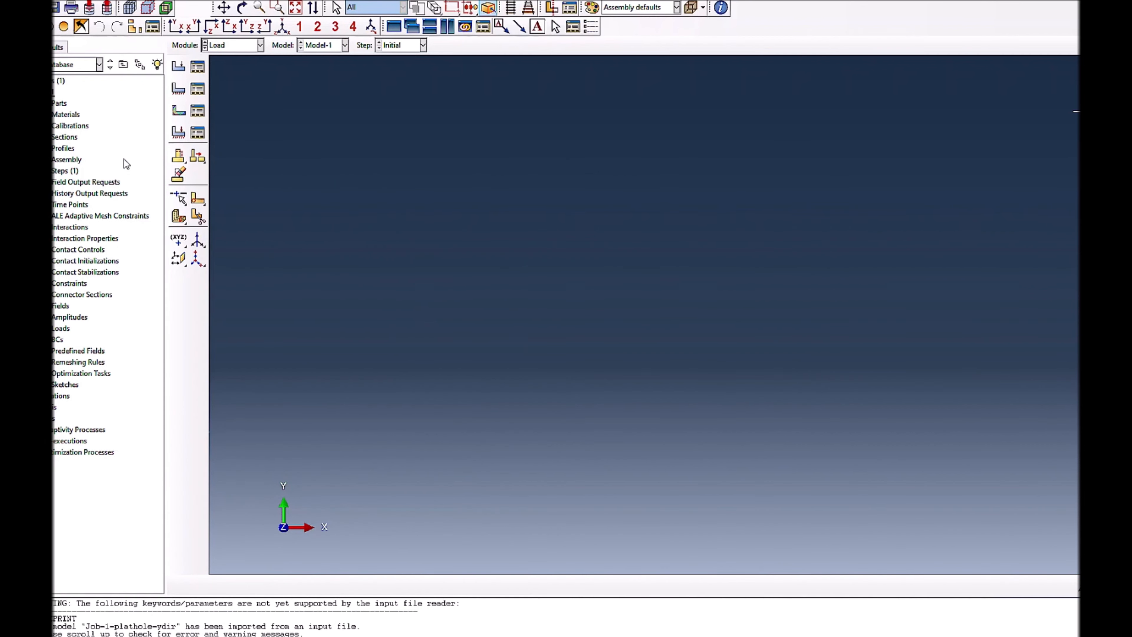
click(241, 45)
click(227, 58)
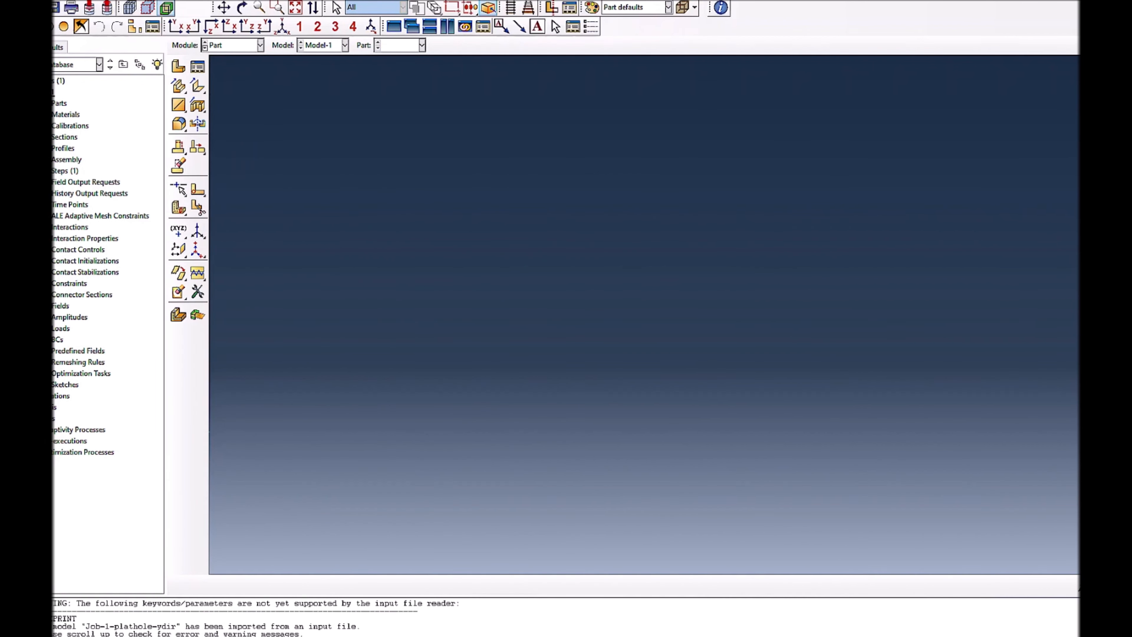
click(52, 1)
click(74, 53)
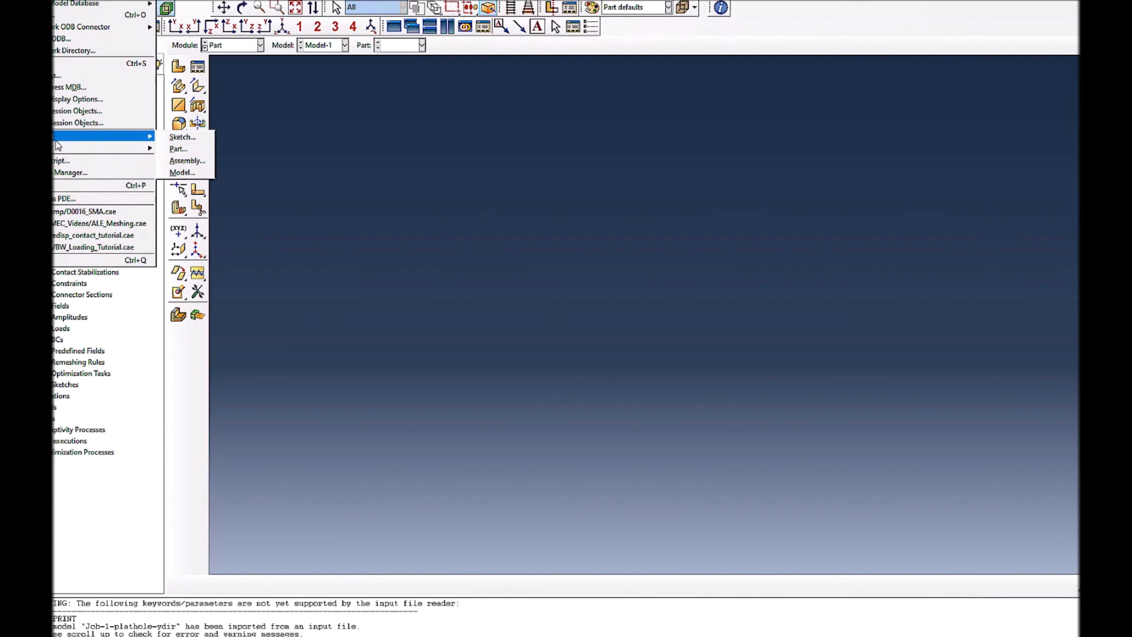
click(180, 172)
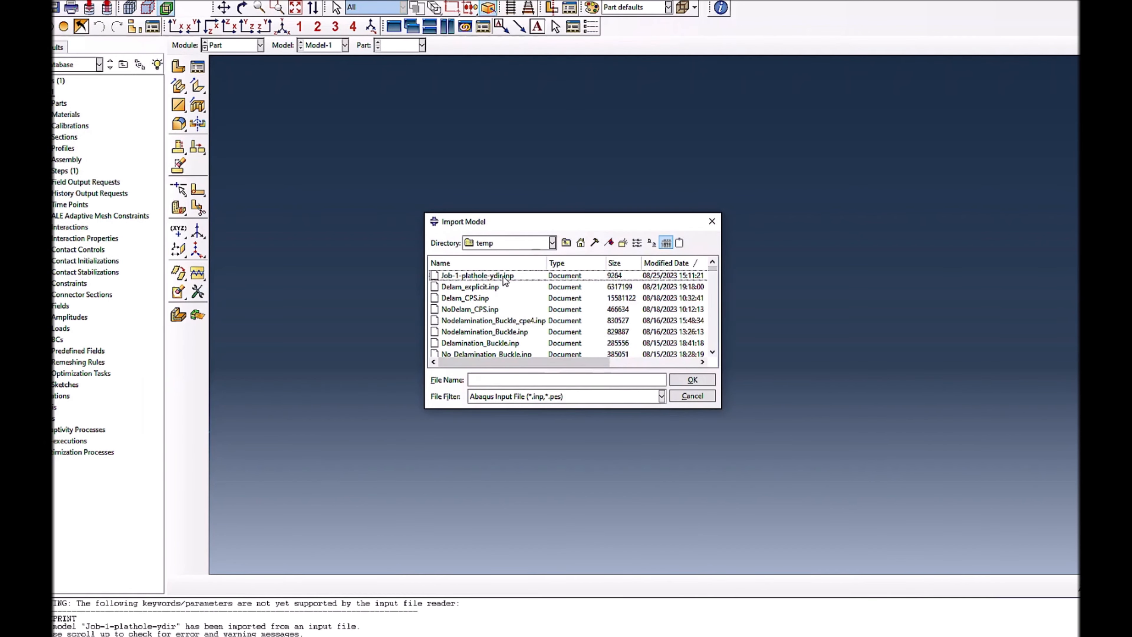
click(504, 276)
click(706, 383)
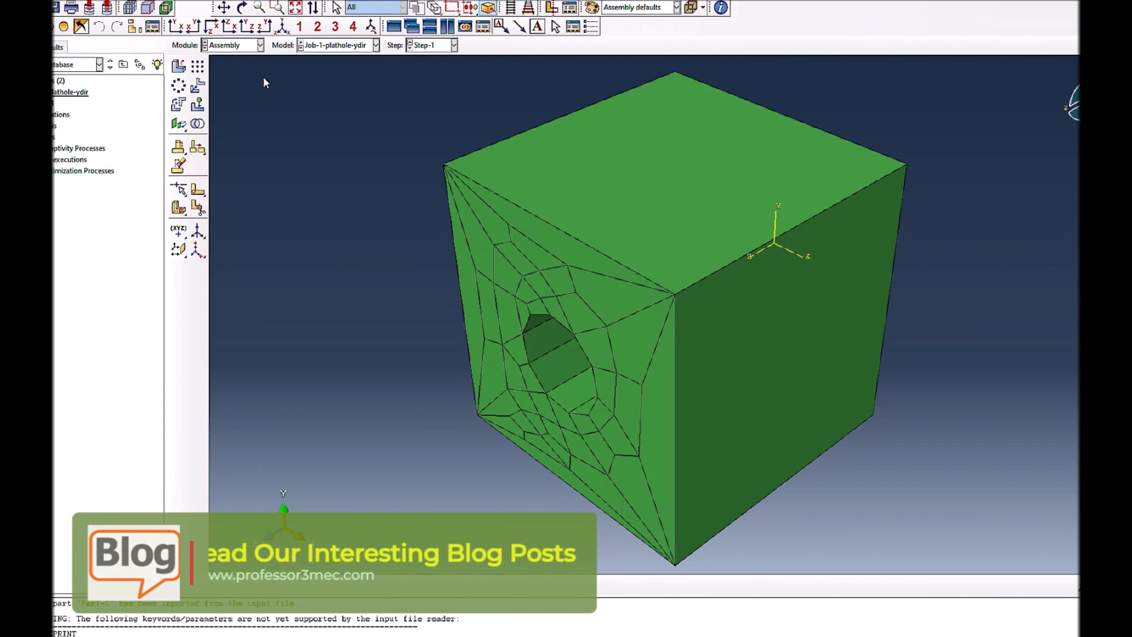
Step: In the Load module, examine the region and constrained displacements of boundary condition Disp-BC-1 without changing them
click(237, 45)
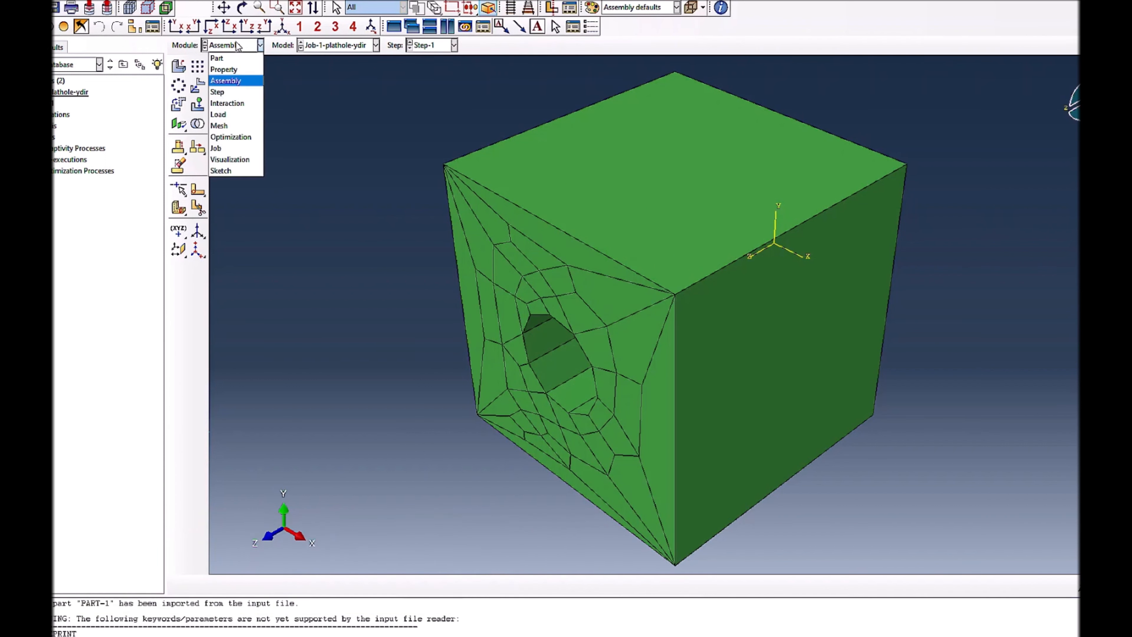
click(232, 112)
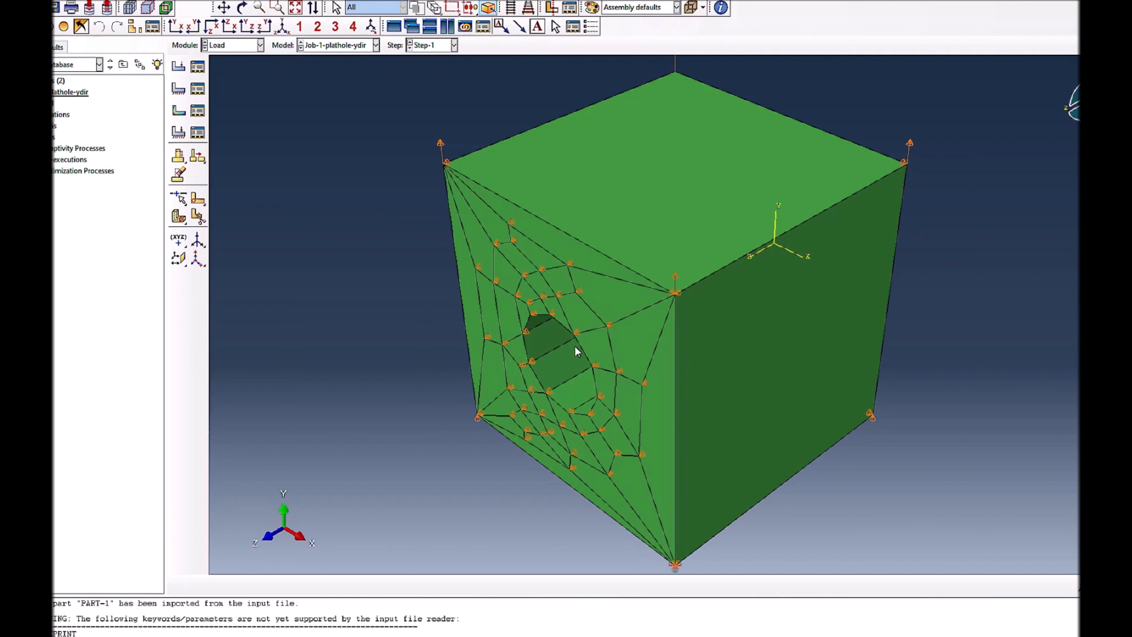
click(197, 91)
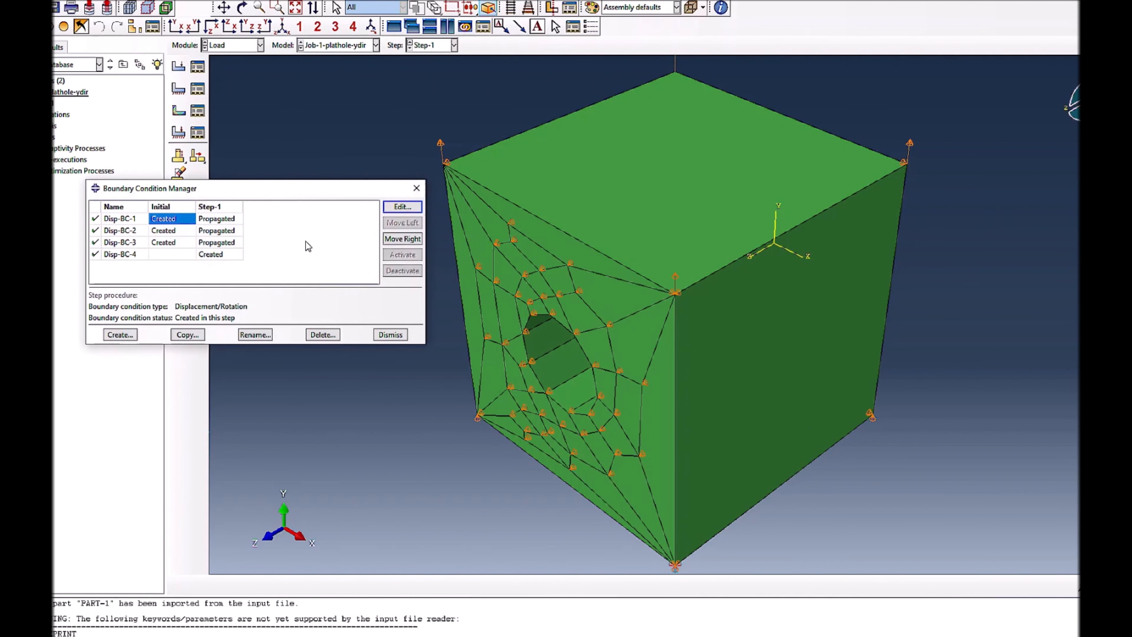
click(400, 207)
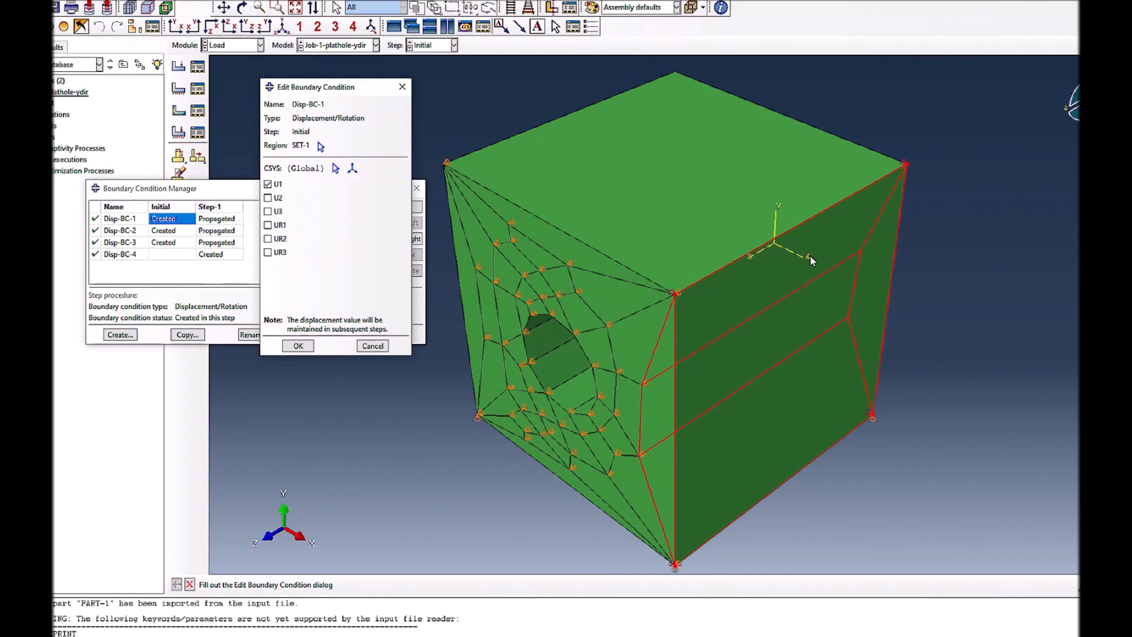
click(371, 346)
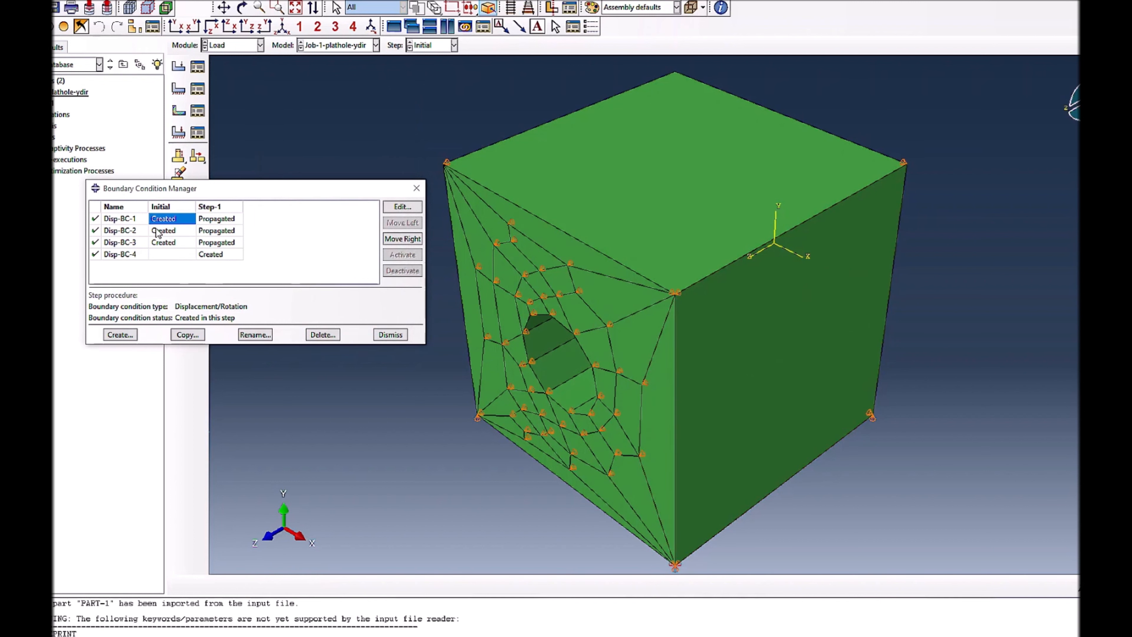
Step: Review the region and constrained displacement direction of boundary condition Disp-BC-2 on the cube, leaving it as is
click(401, 207)
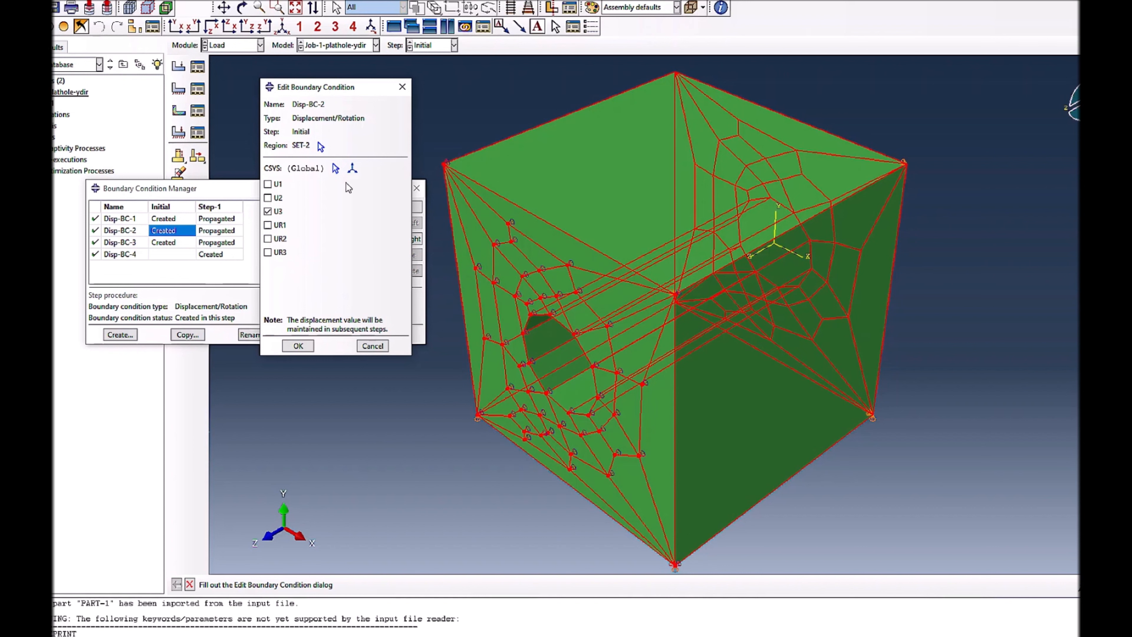
click(242, 8)
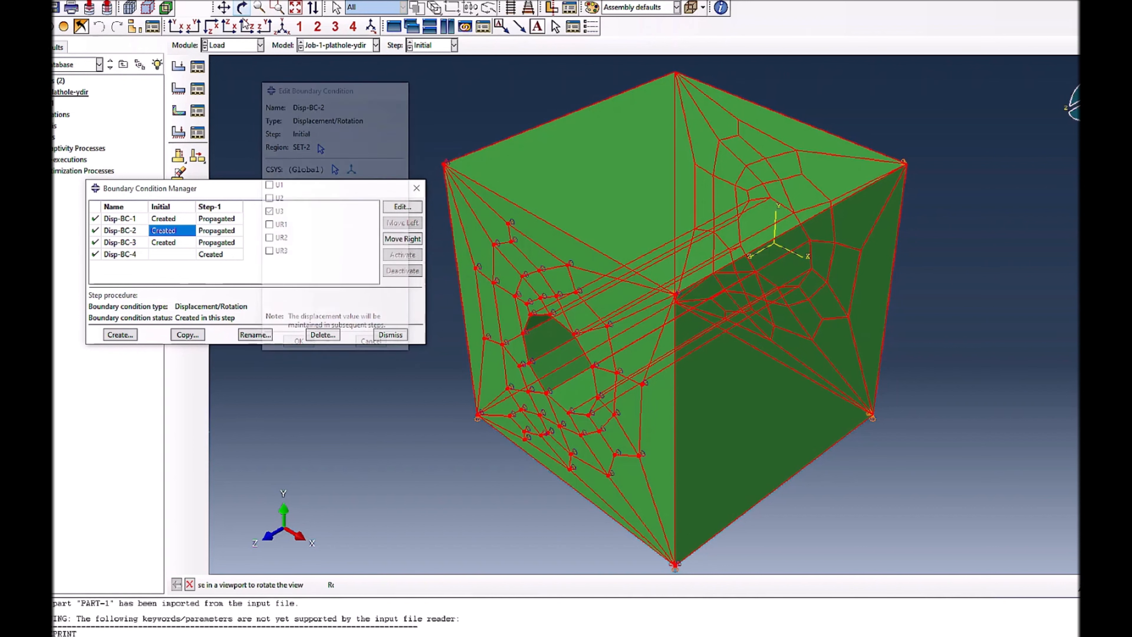
drag(608, 364, 571, 303)
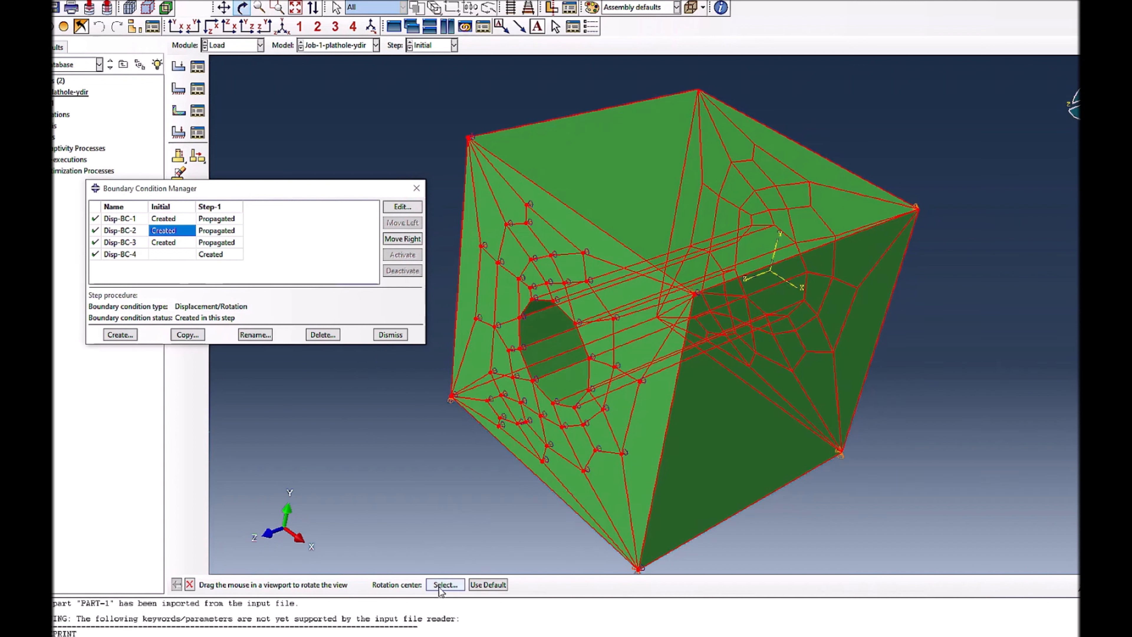
click(189, 584)
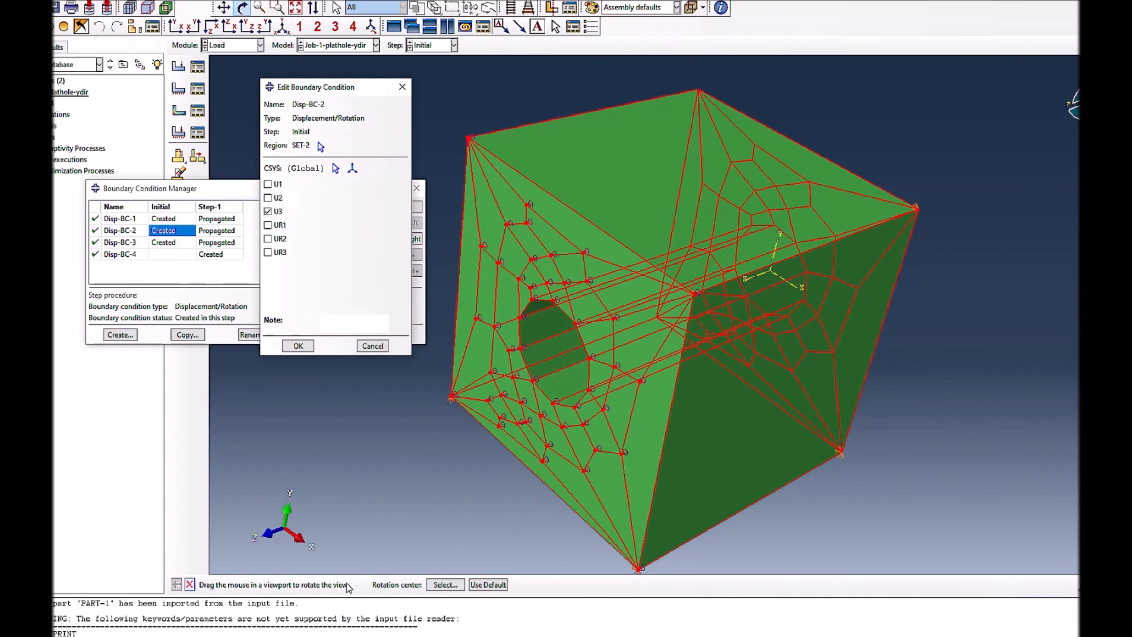
click(371, 345)
Step: Inspect which face and displacement direction boundary condition Disp-BC-3 constrains, without editing it
double_click(172, 242)
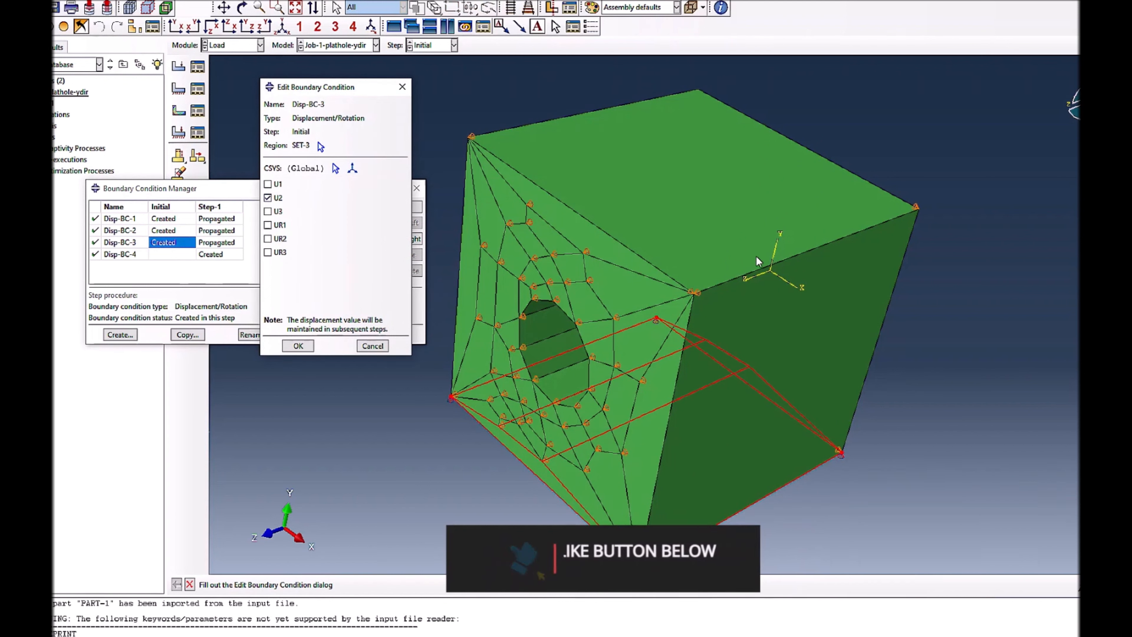
click(372, 345)
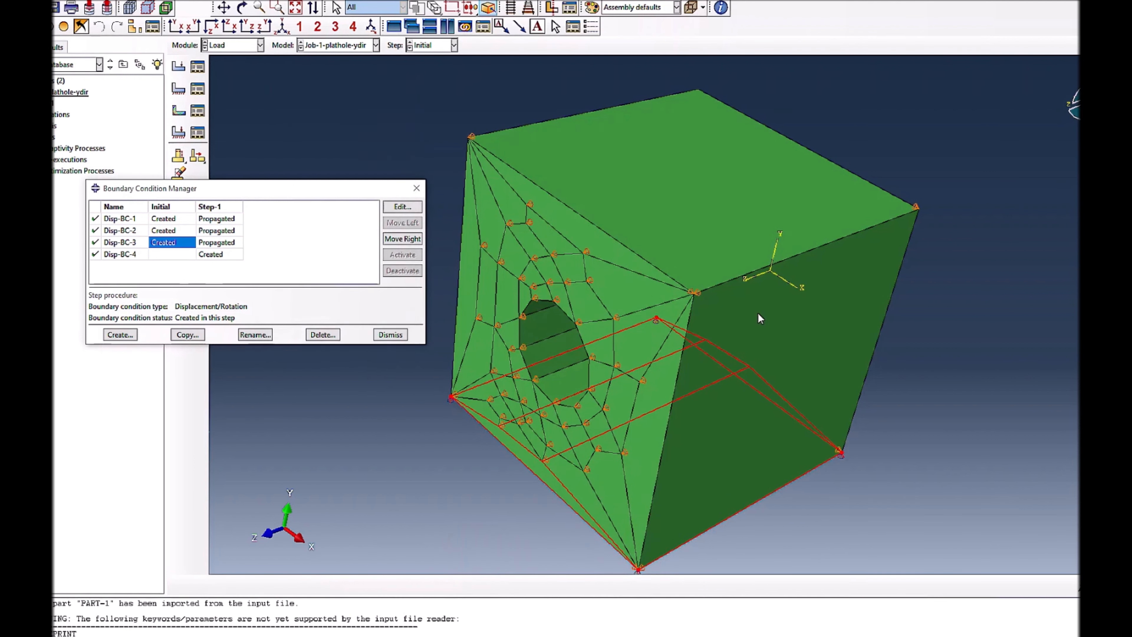
click(242, 7)
drag(680, 158, 758, 367)
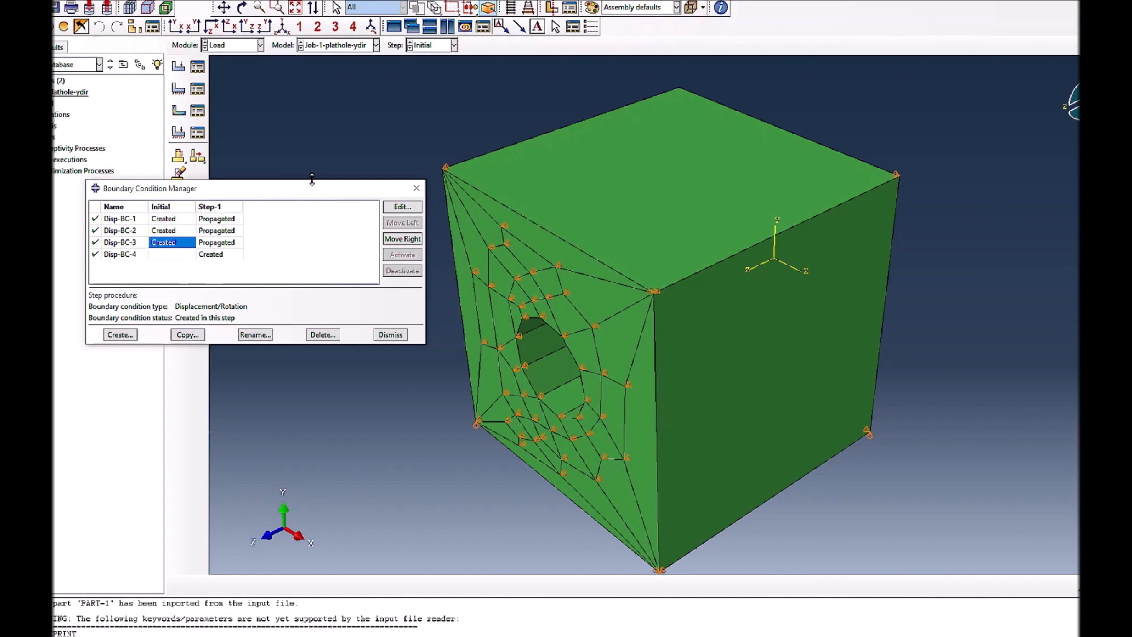
Step: Check the region and applied displacement of boundary condition Disp-BC-4 in Step-1, then close the boundary condition list
click(225, 256)
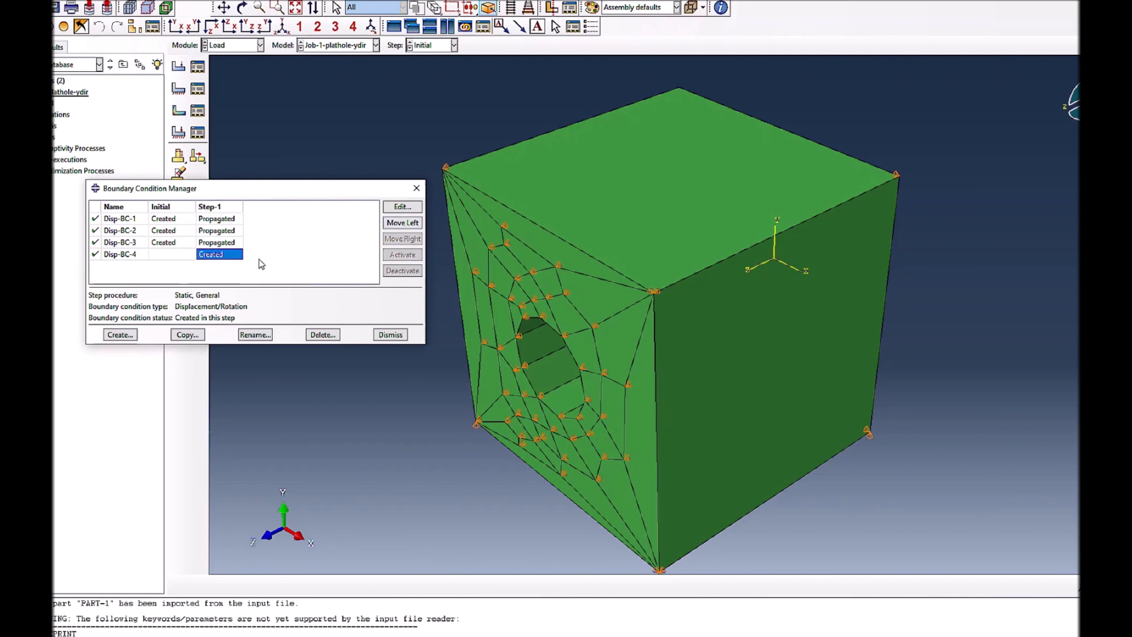
double_click(218, 255)
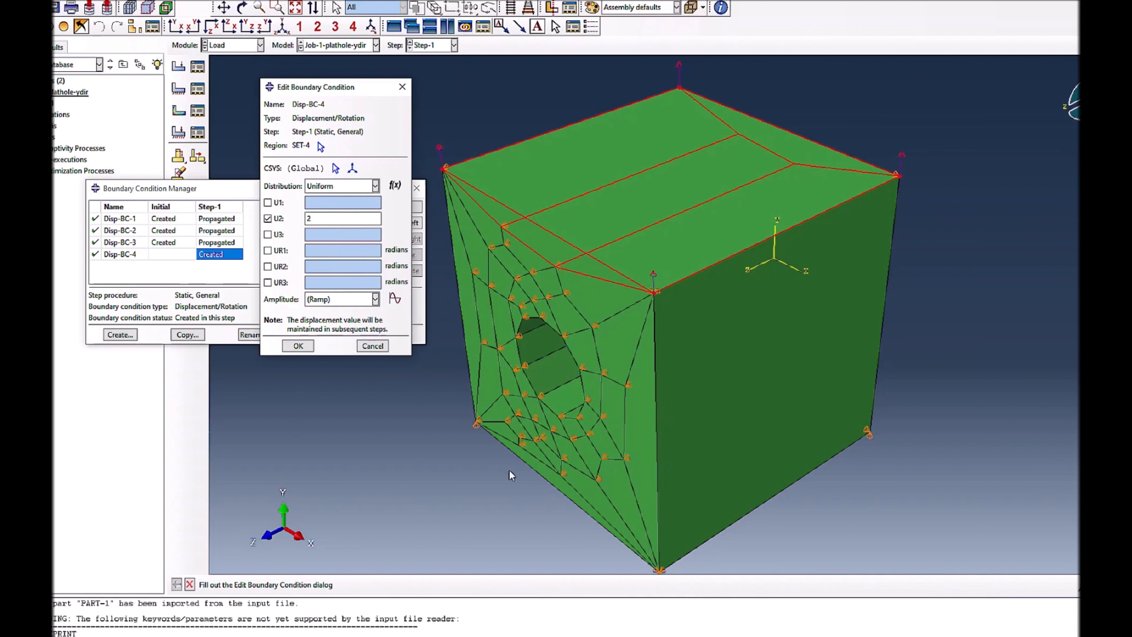
click(372, 346)
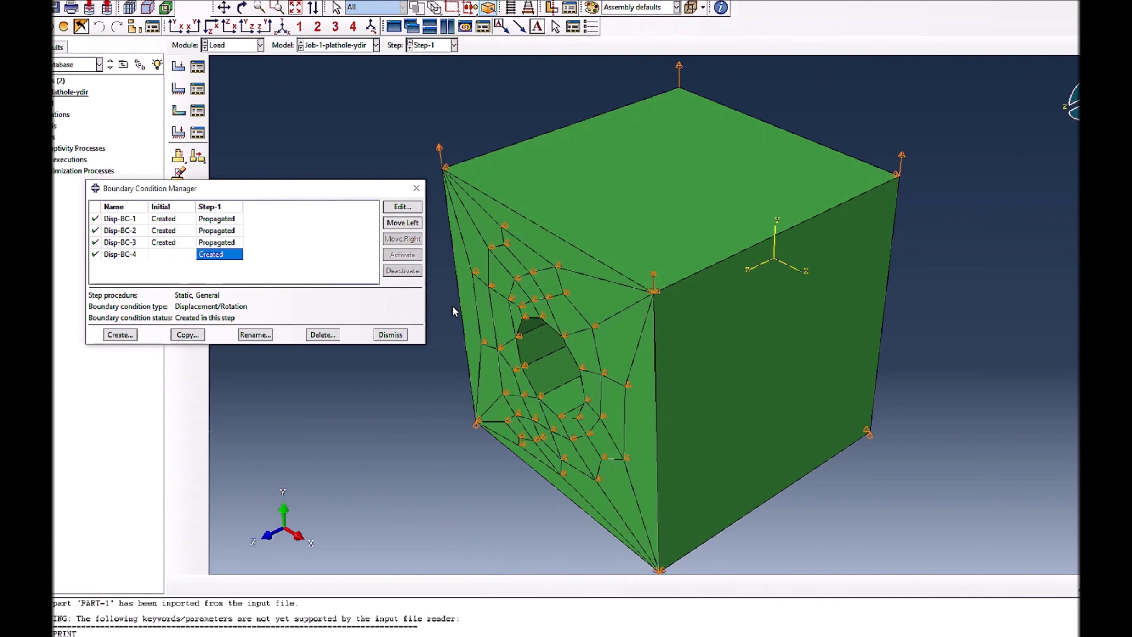
click(388, 335)
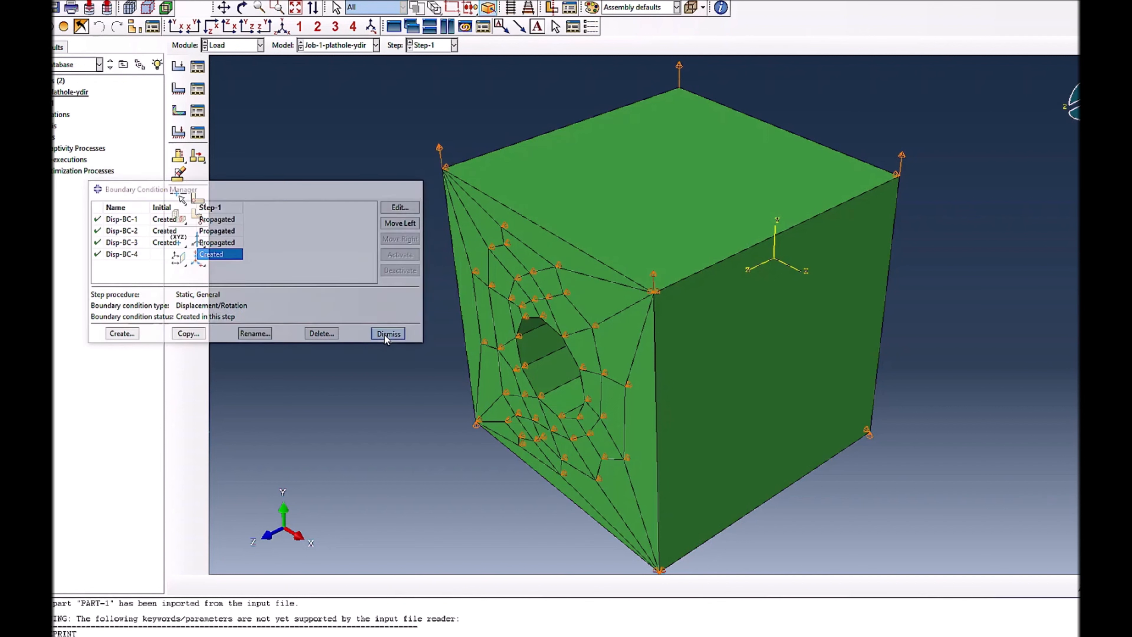
Step: In the Property module, review the elastic, plastic and potential data of MATERIAL-1, including the suboption's stress ratios
click(250, 44)
click(223, 66)
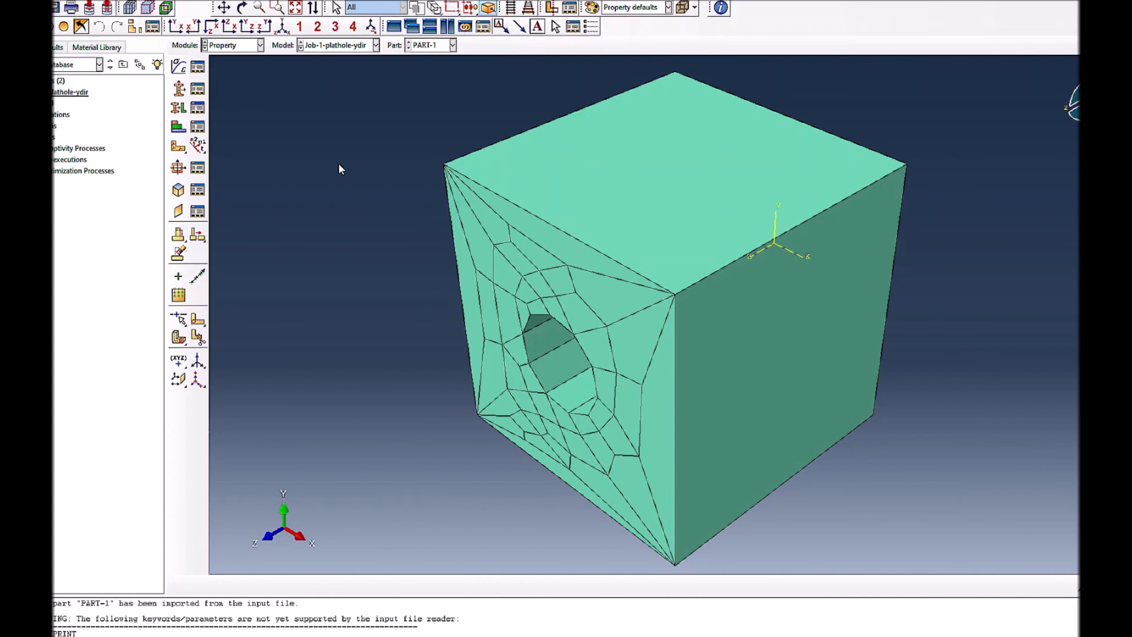
click(198, 66)
click(373, 136)
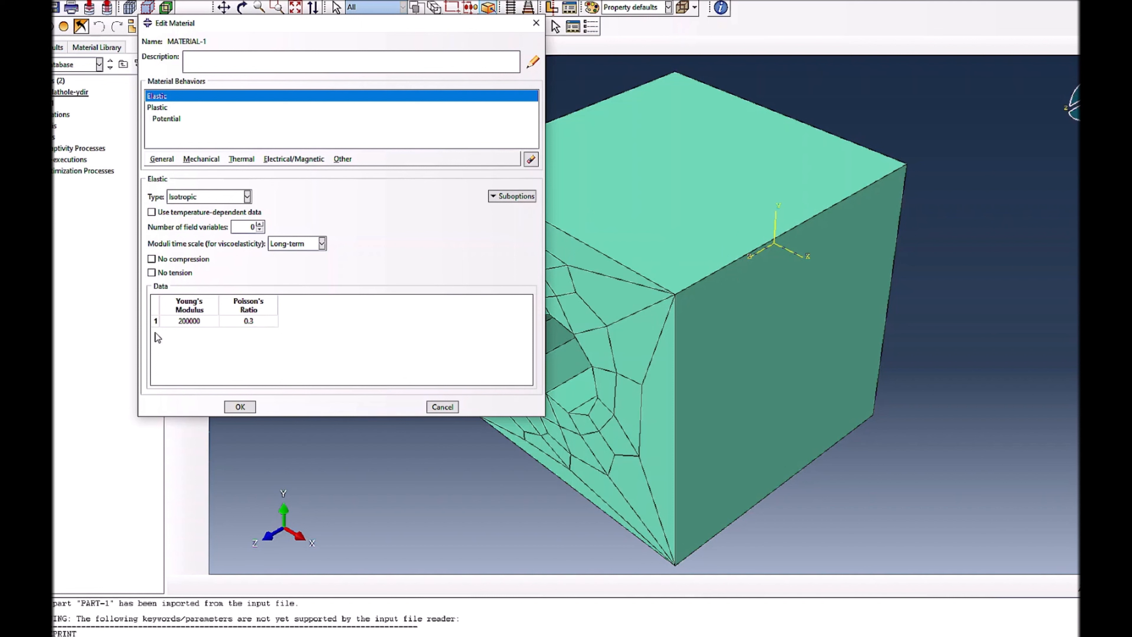
click(158, 110)
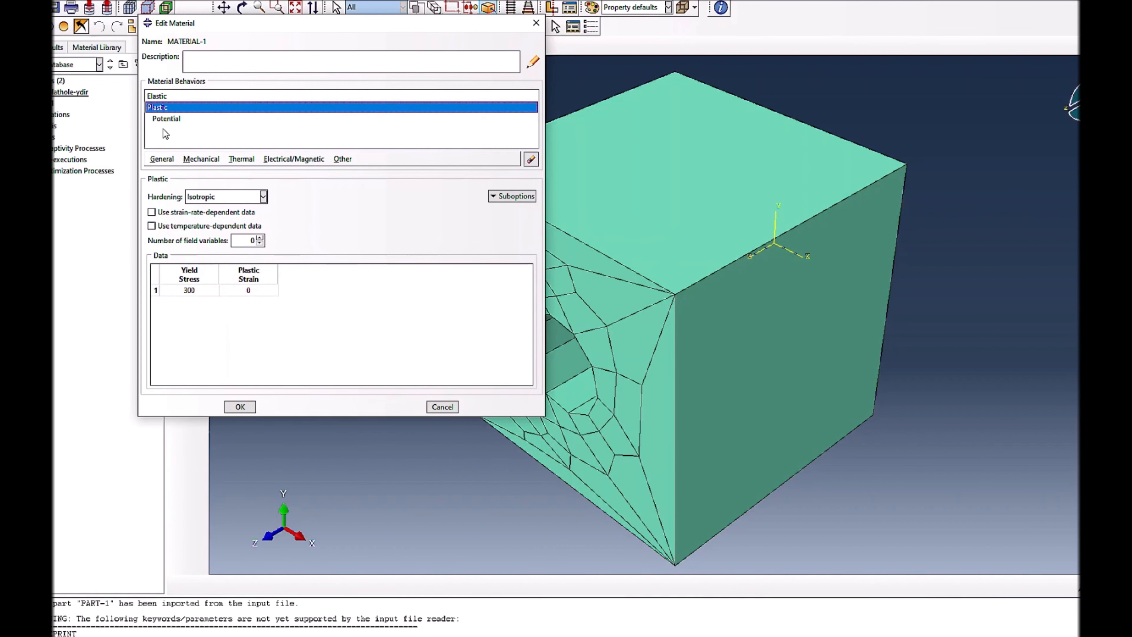
click(164, 118)
double_click(169, 119)
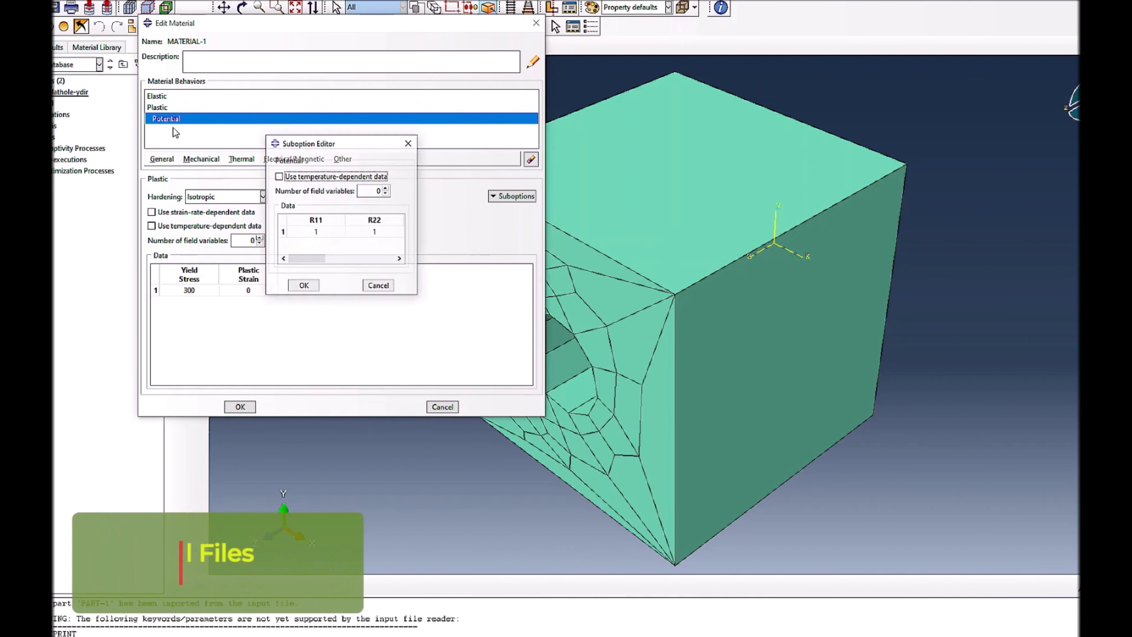
drag(313, 261, 384, 259)
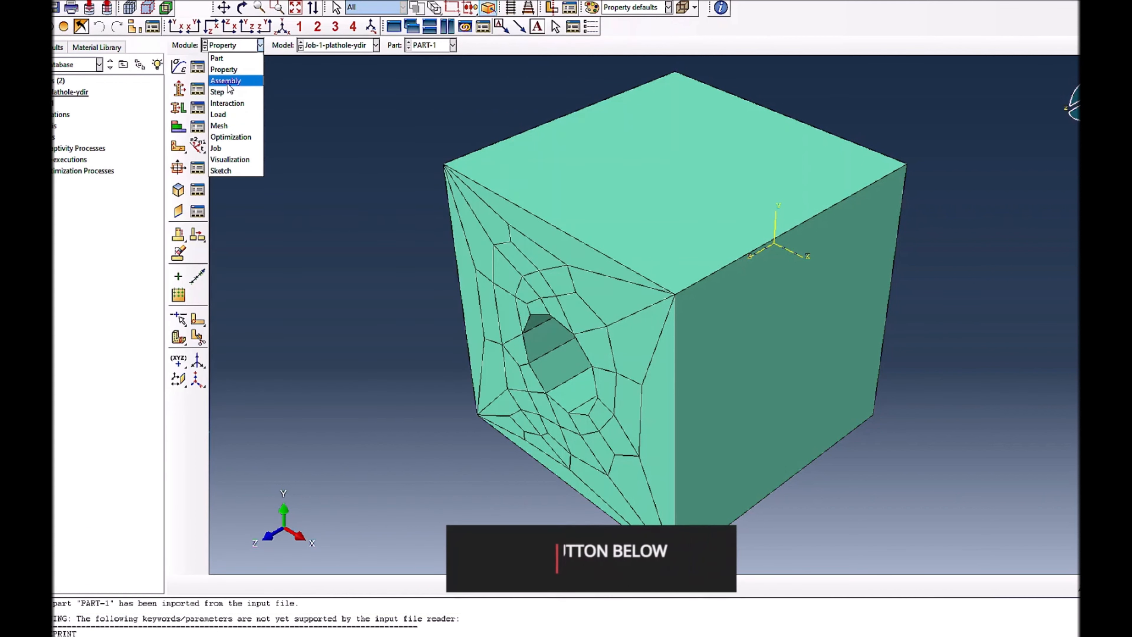
Step: In the Step module, turn on nonlinear geometry (Nlgeom) for the static general step Step-1
click(227, 94)
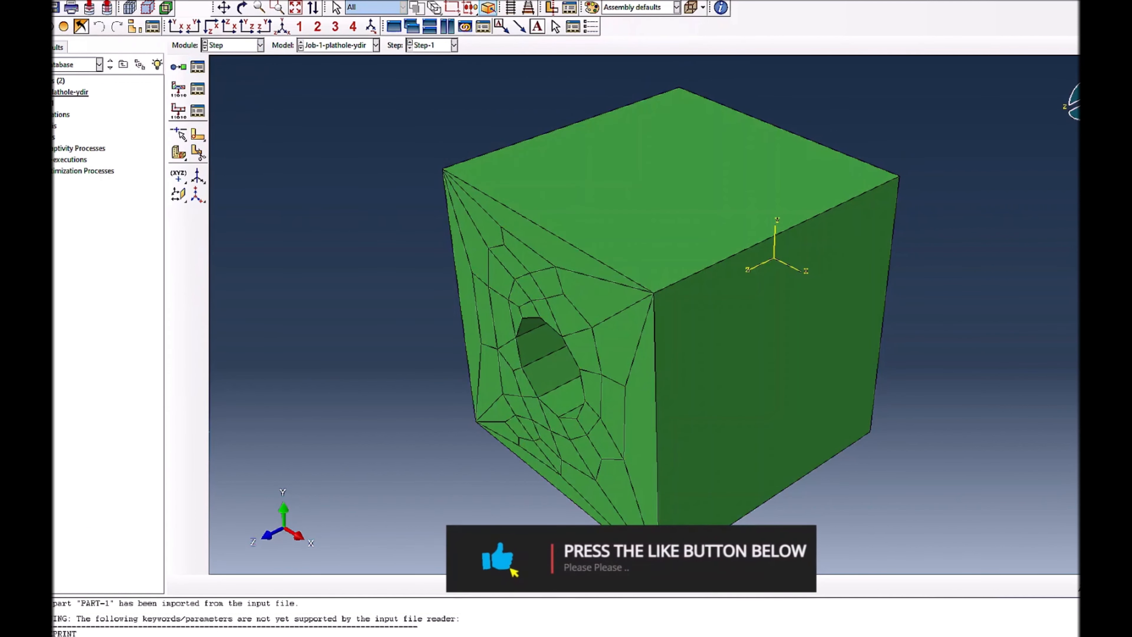
click(197, 67)
drag(84, 77, 612, 91)
click(579, 126)
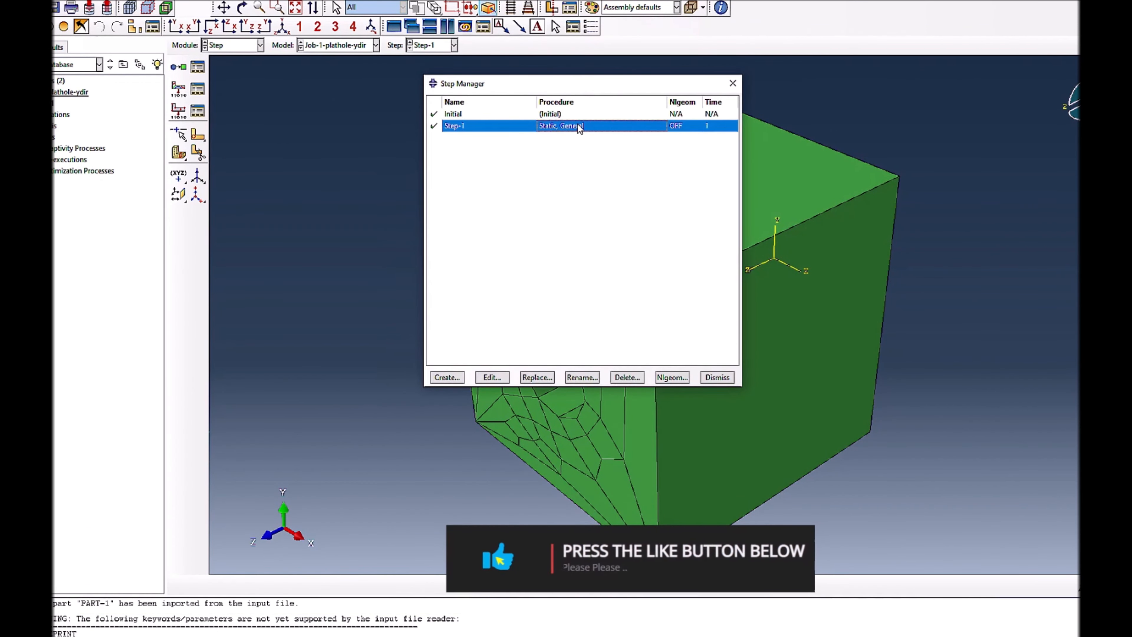
double_click(450, 126)
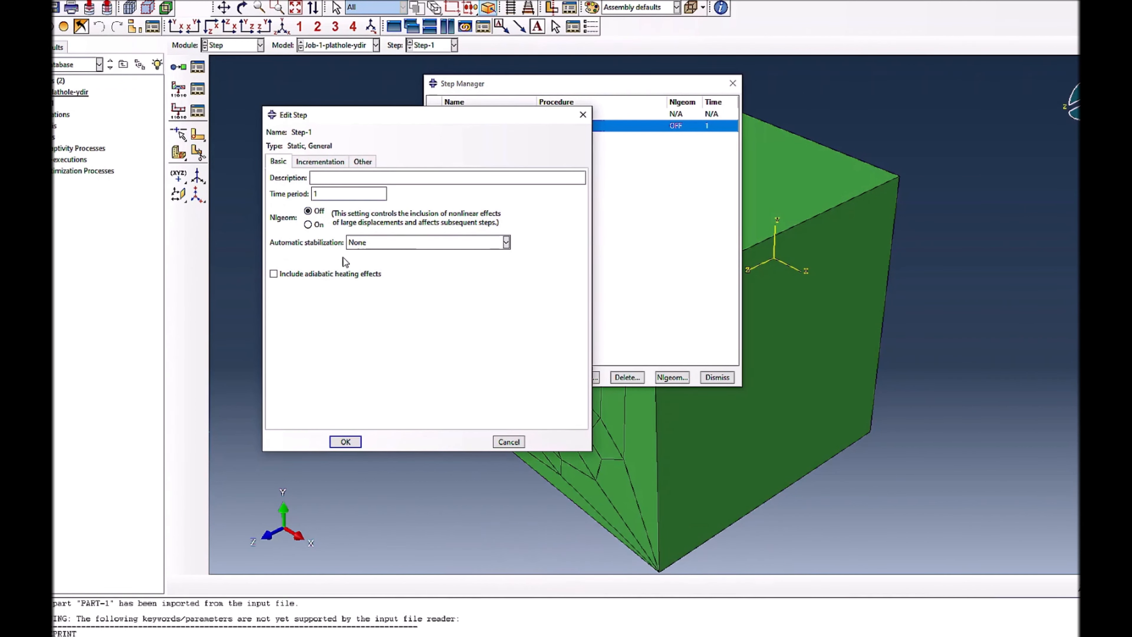
click(308, 224)
click(344, 441)
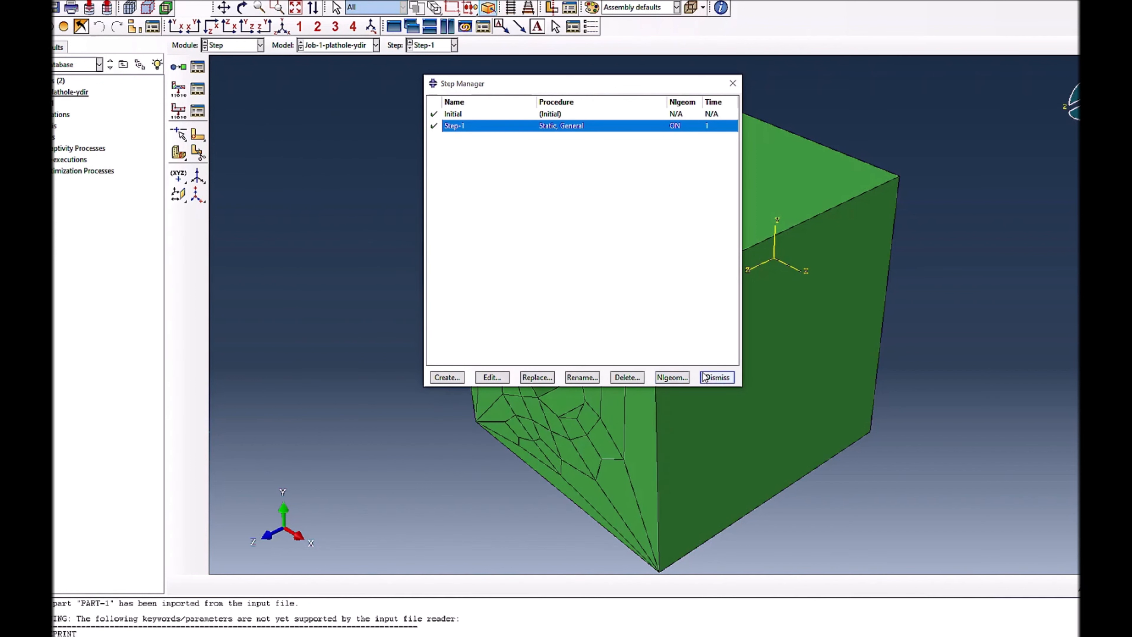
click(716, 377)
Step: In the Job module, create a job named uni_ydire from the model Job-1-plathole-ydir
click(230, 47)
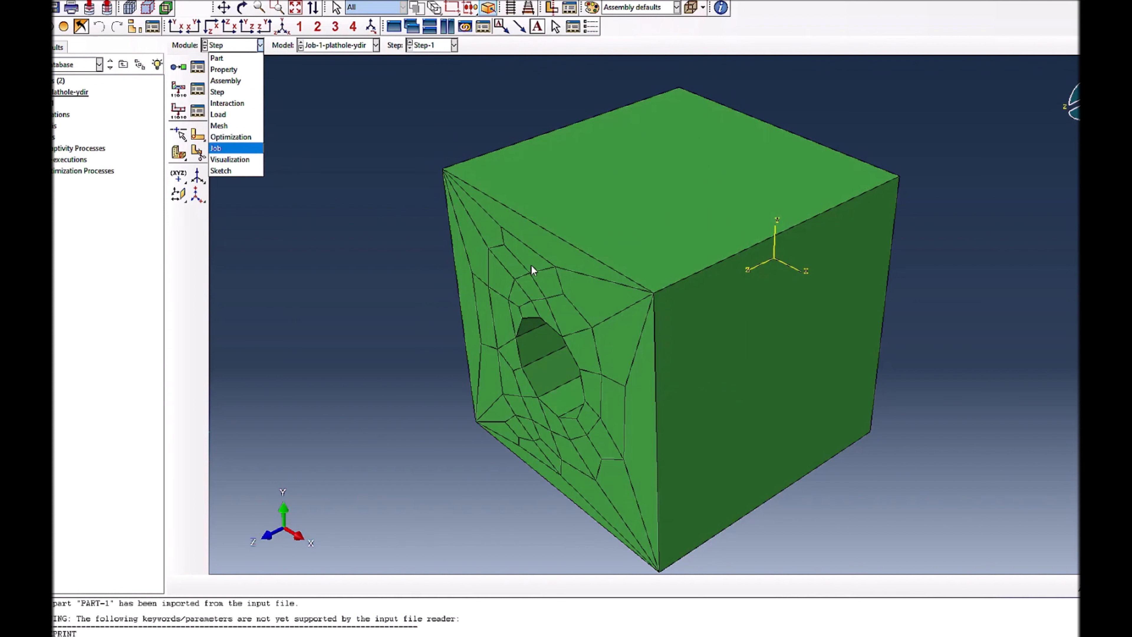
click(230, 149)
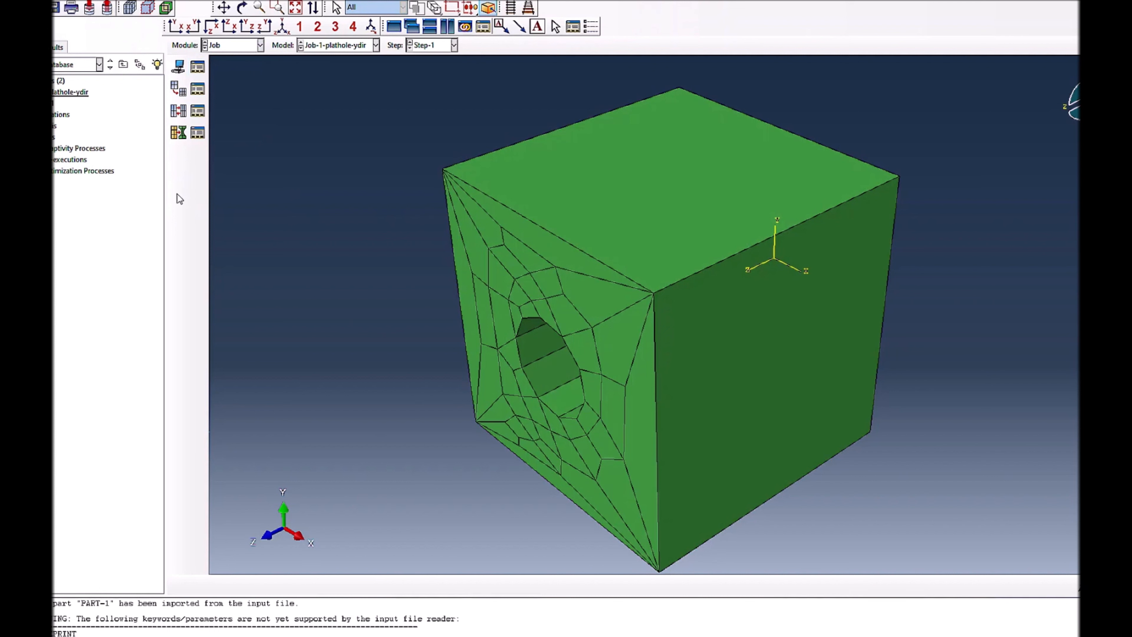
click(198, 67)
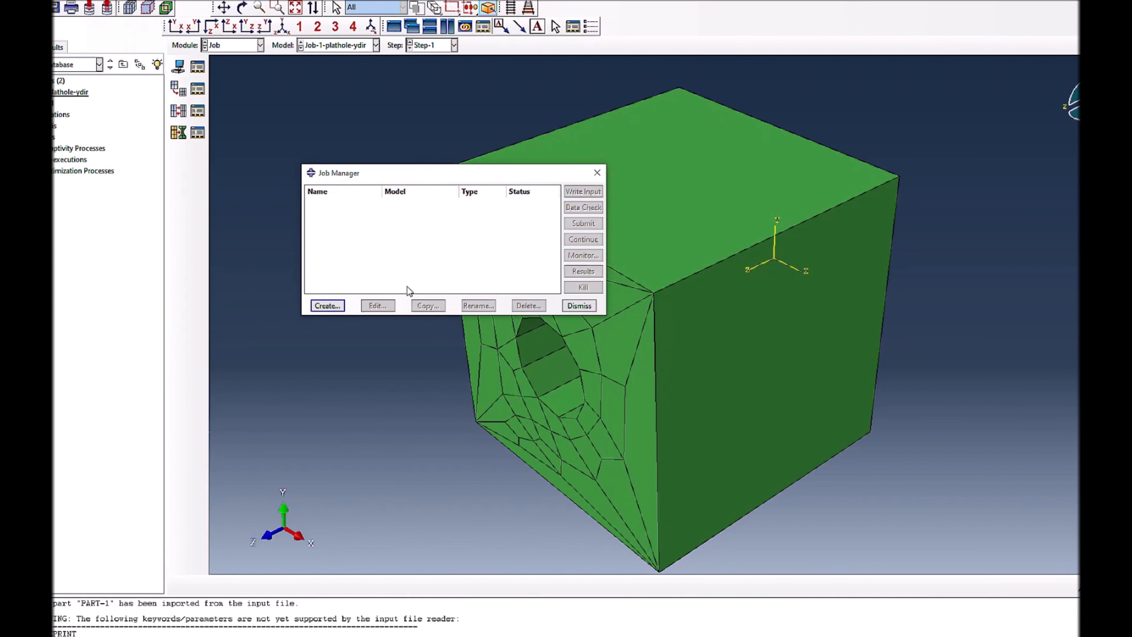
click(328, 305)
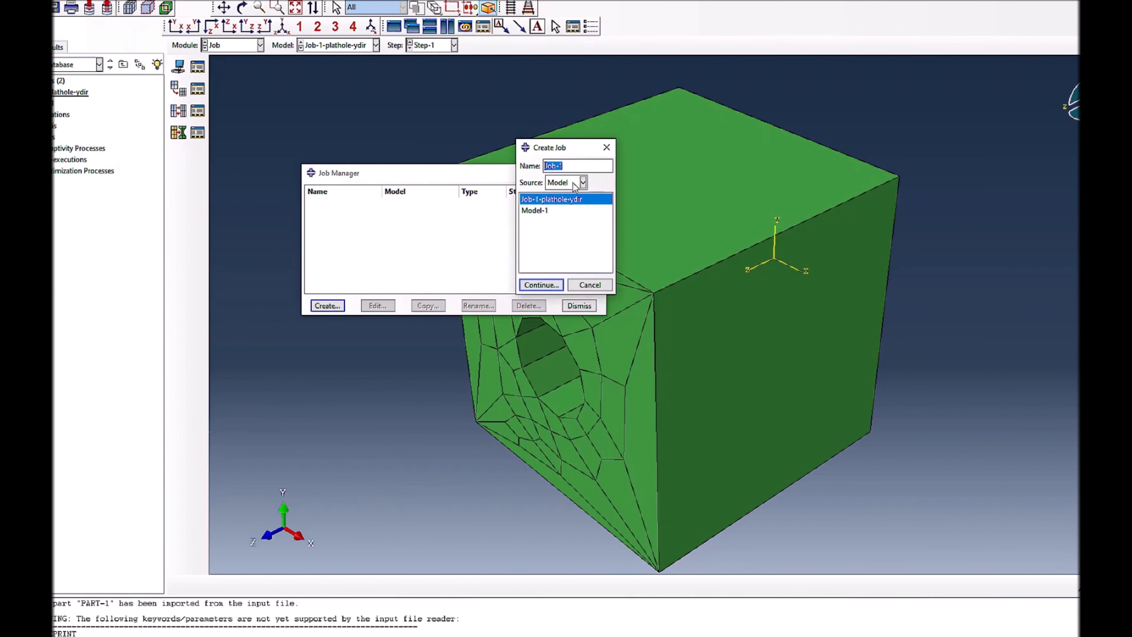
text(uni_ydire)
click(541, 285)
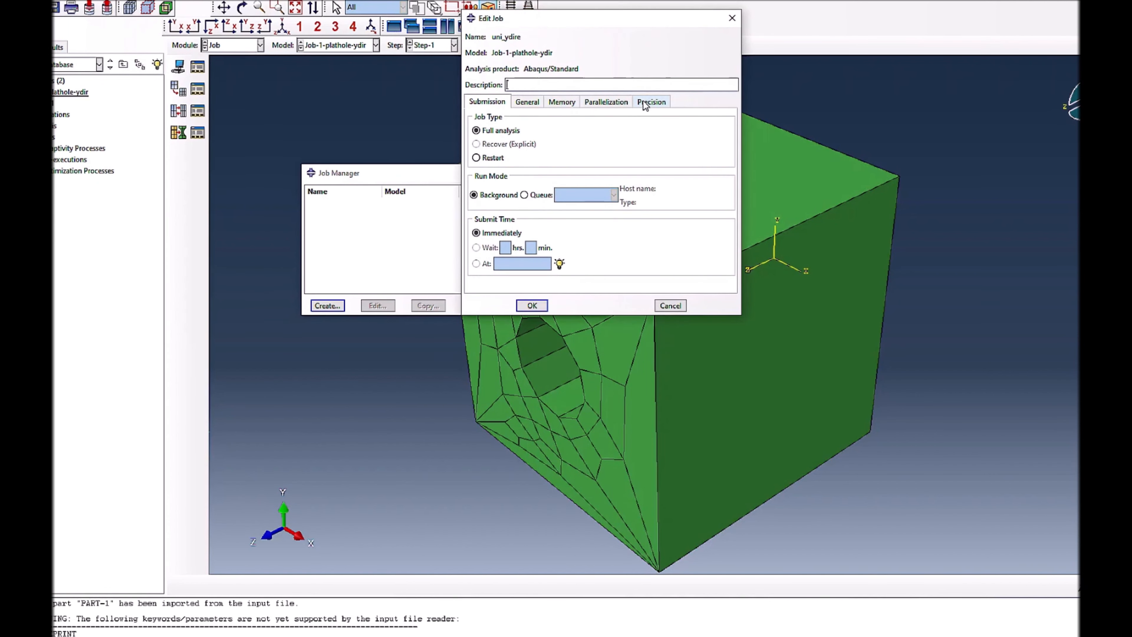
Step: Set the nodal output precision of job uni_ydire to Full and accept the job settings
click(651, 102)
click(570, 135)
click(563, 162)
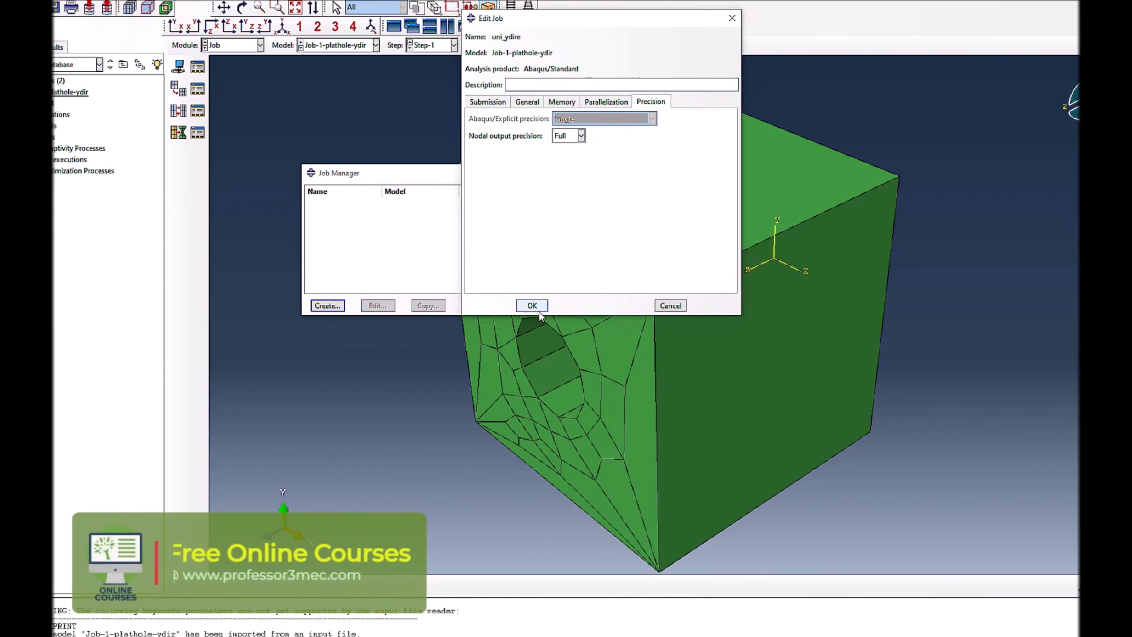
click(532, 305)
Step: Submit job uni_ydire and monitor its run to completion, reviewing the warnings in an enlarged monitor window before closing it
click(584, 223)
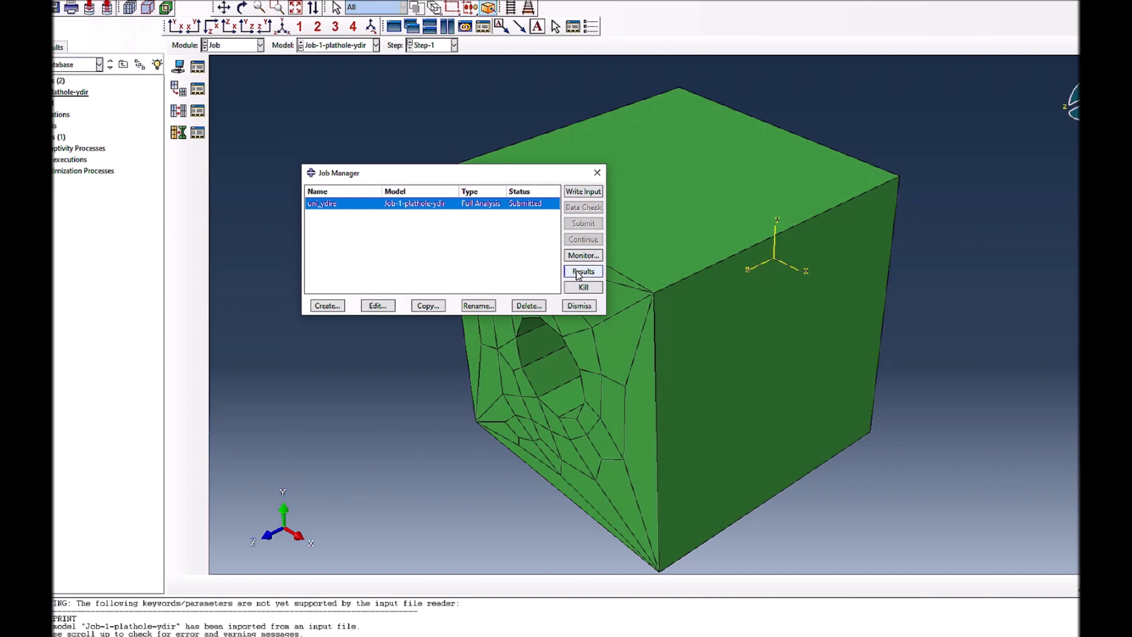
click(583, 255)
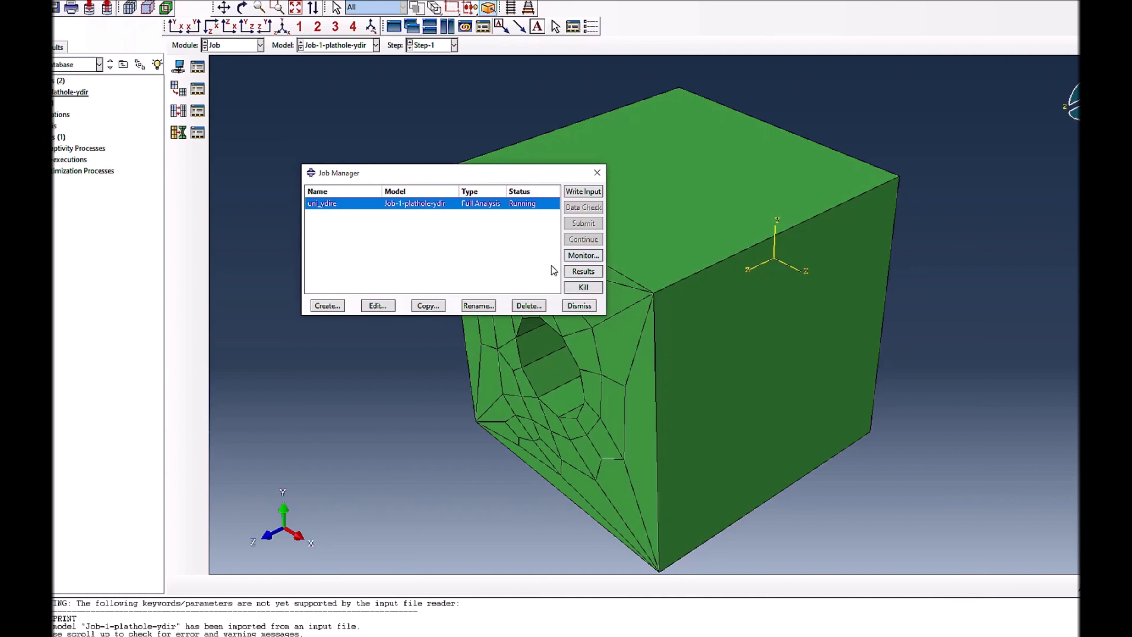
drag(560, 39, 909, 43)
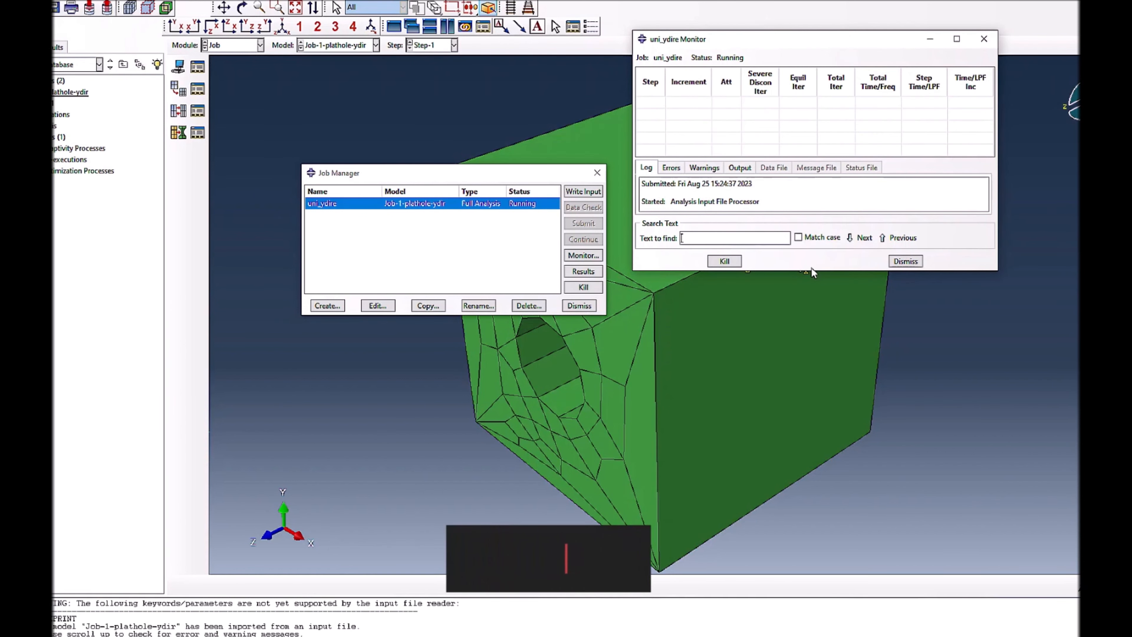
drag(811, 269, 804, 514)
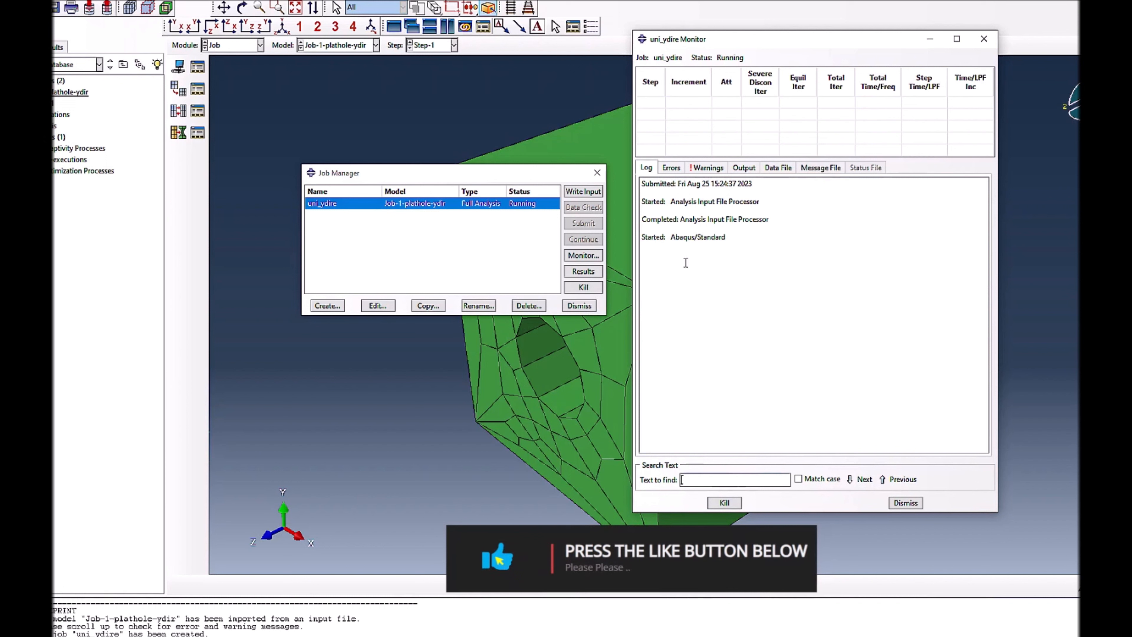
click(699, 170)
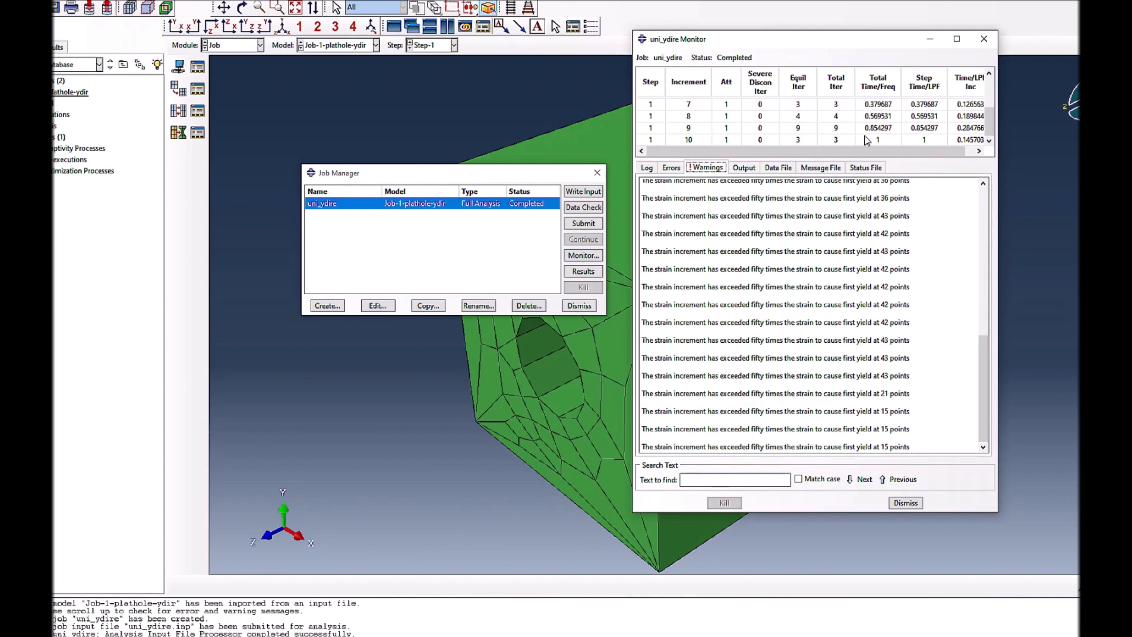
click(905, 502)
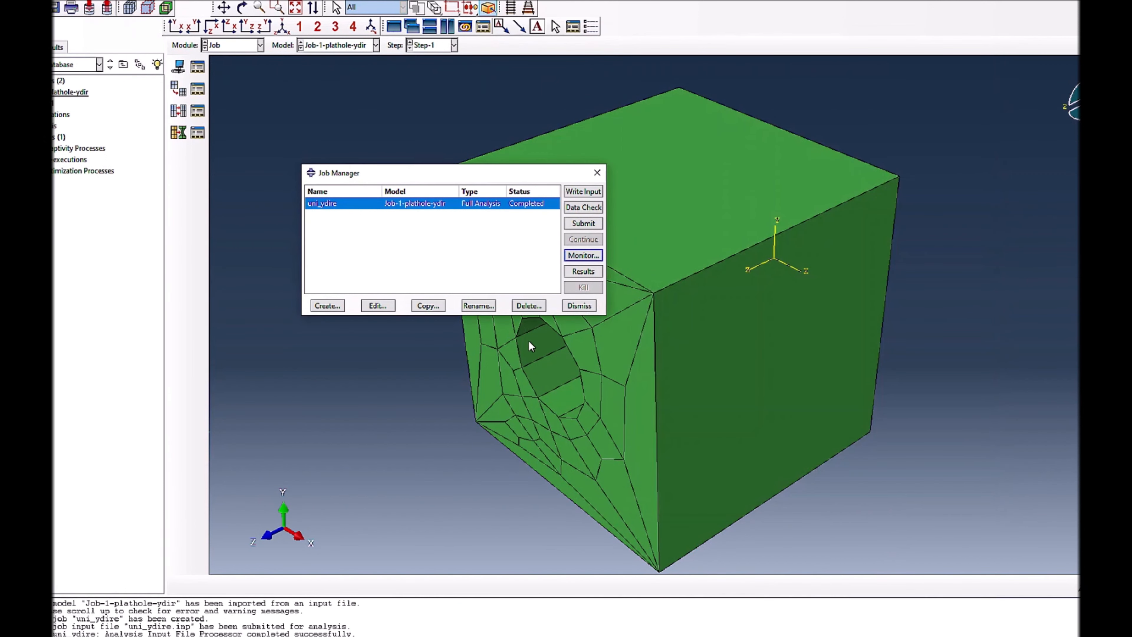
Step: Open the results of job uni_ydire, fit the deformed model in view and contour the S22 stress component
click(578, 274)
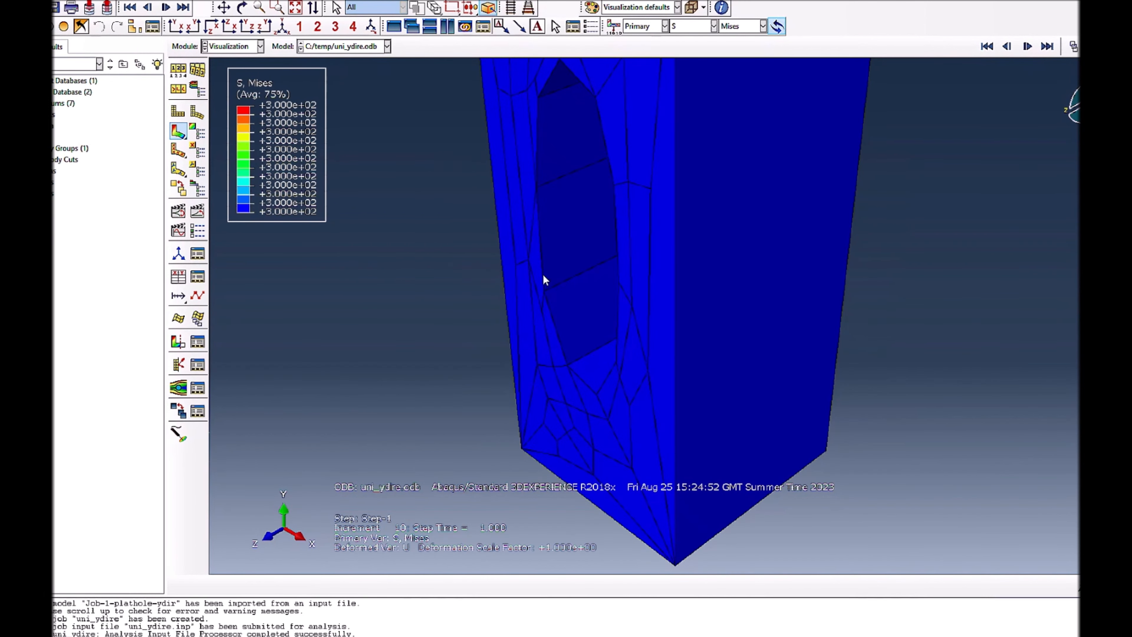
click(295, 8)
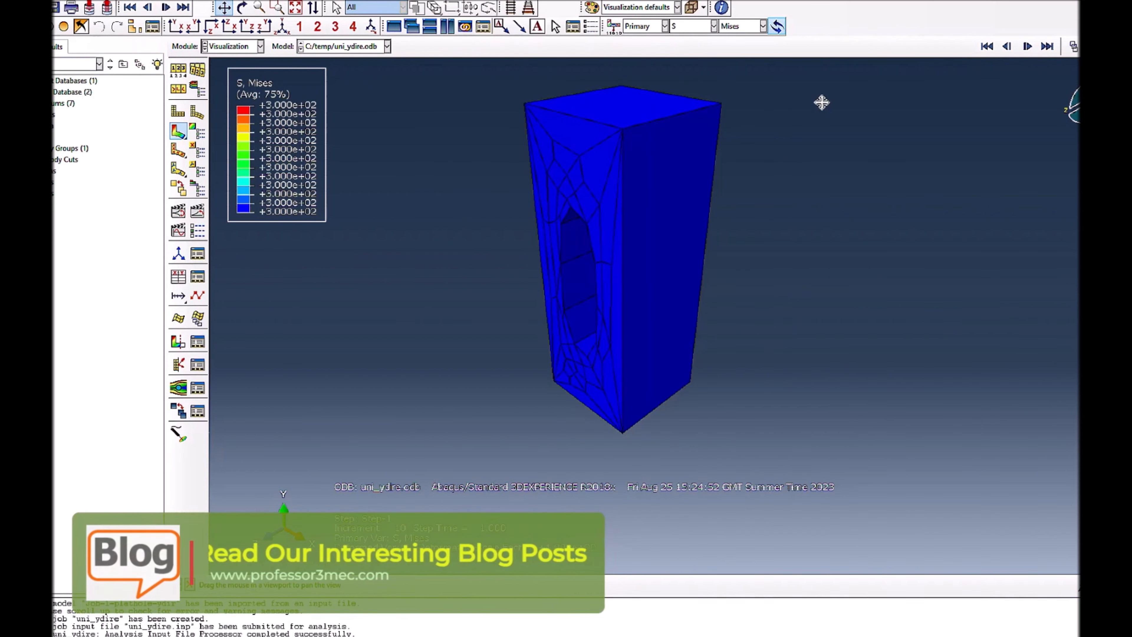
click(724, 28)
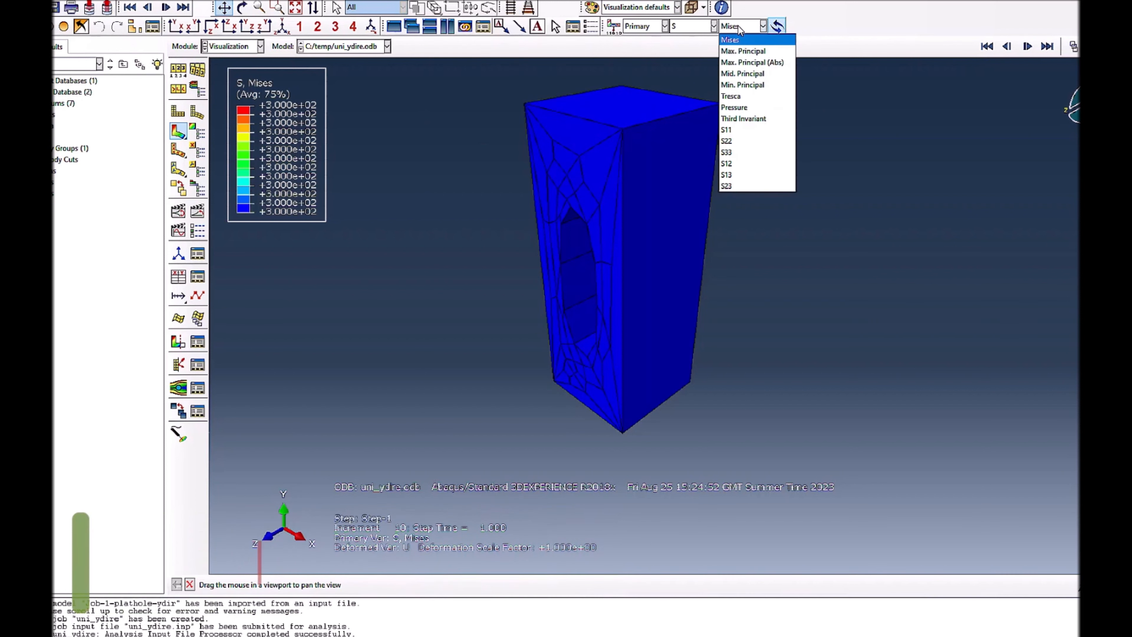
click(754, 141)
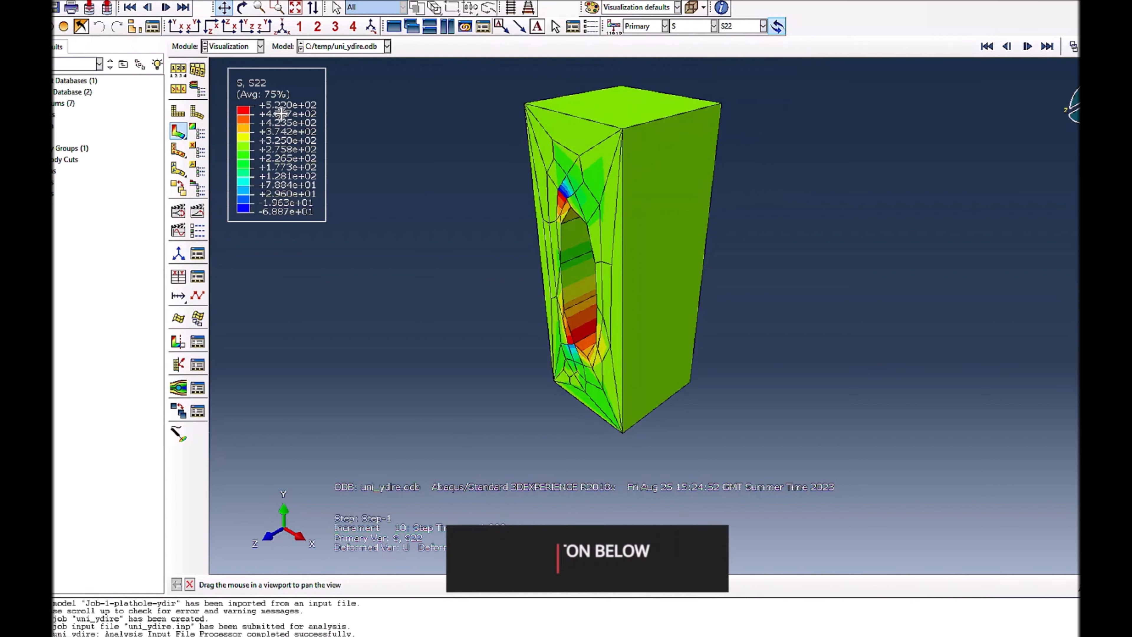
Step: Contour the S33 stress component and examine its distribution around the hole from the other side of the plate
click(746, 27)
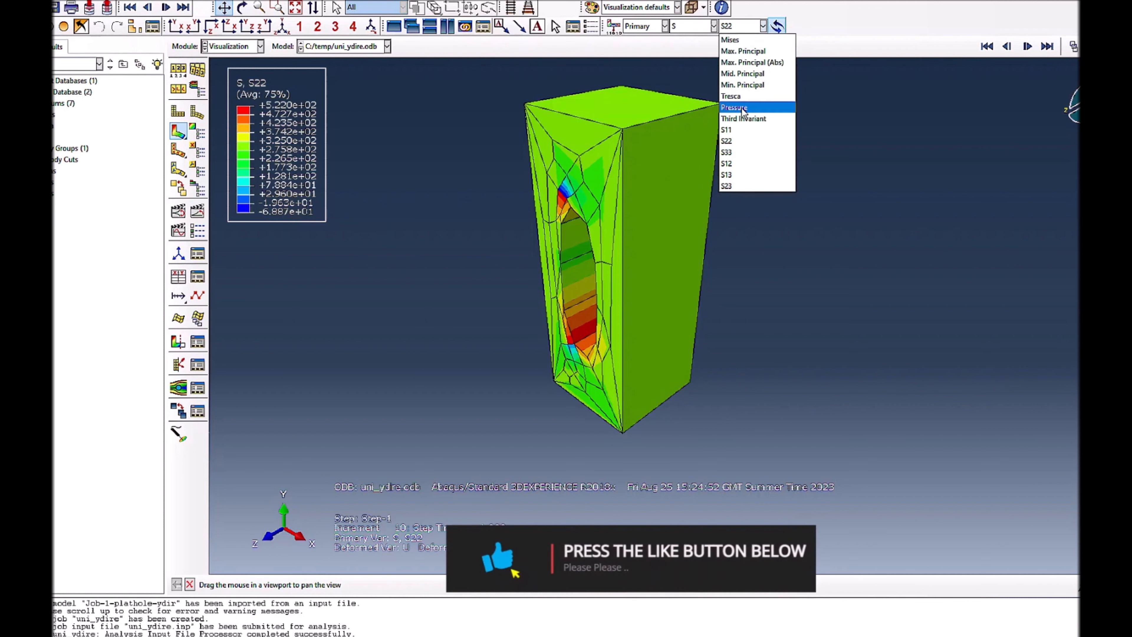
click(738, 152)
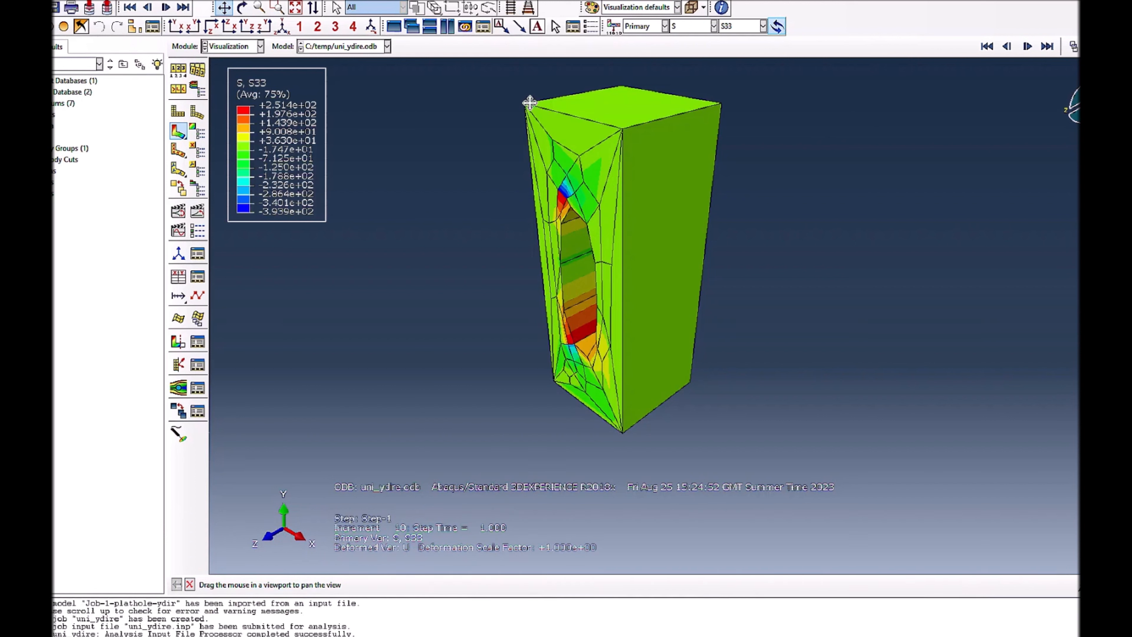
click(242, 7)
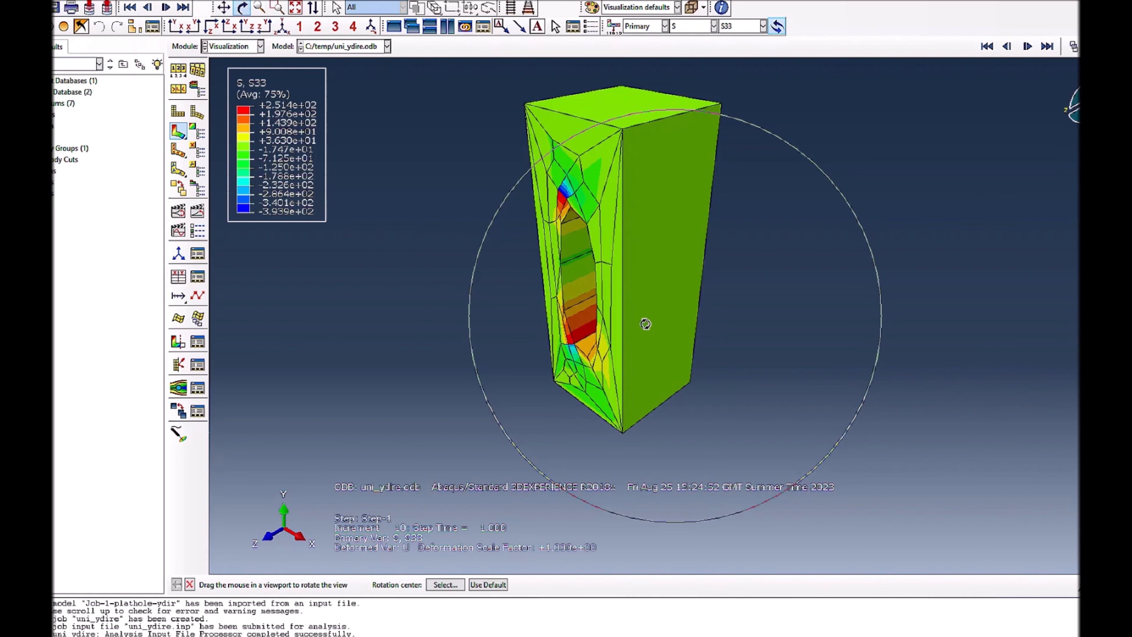
drag(613, 263, 623, 344)
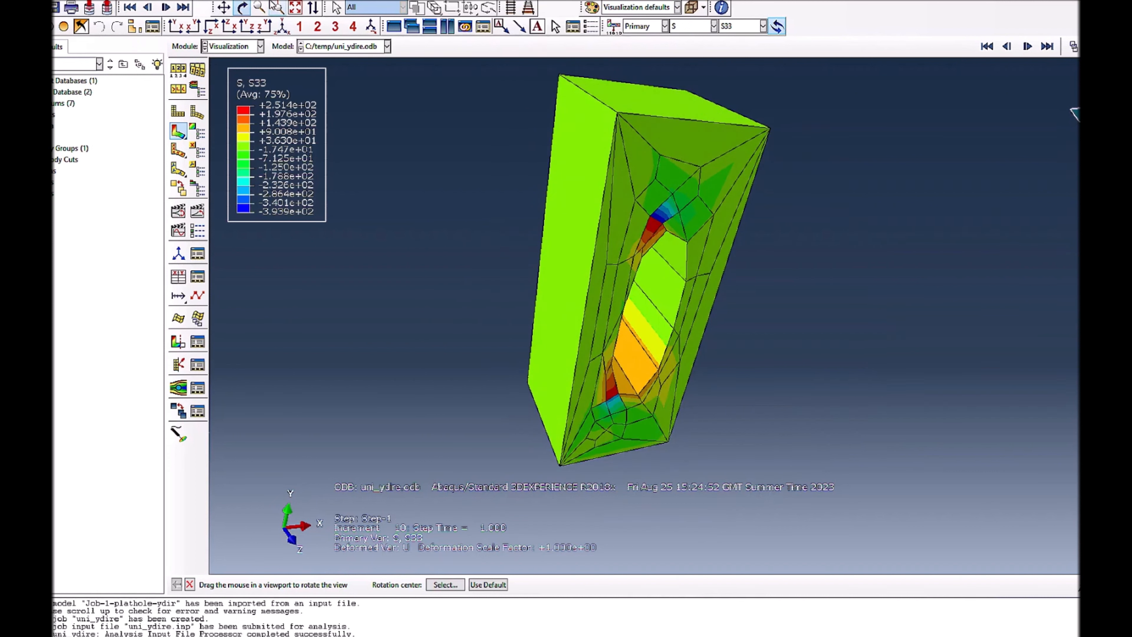
Step: Probe the S33 integration-point value of the element at the upper end of the plate
click(721, 7)
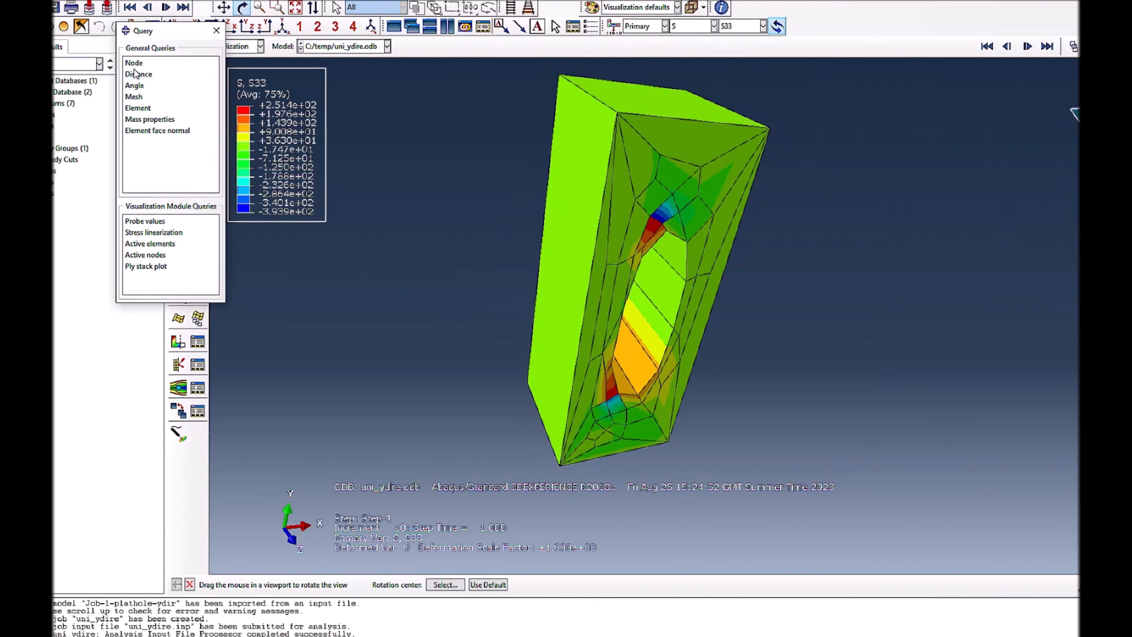
click(154, 222)
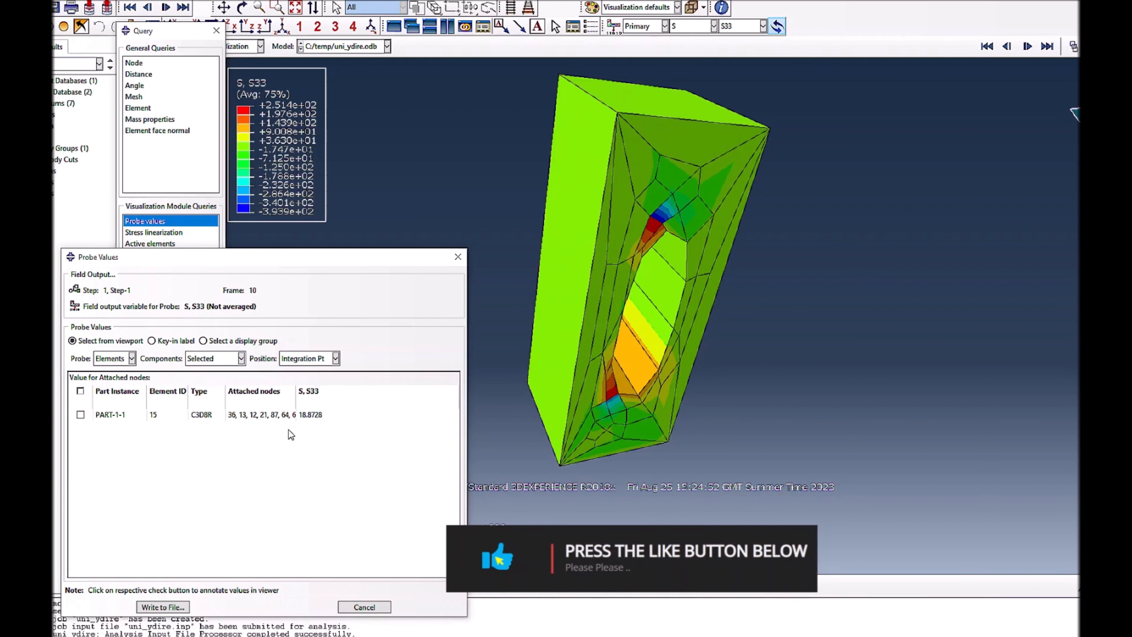
click(645, 105)
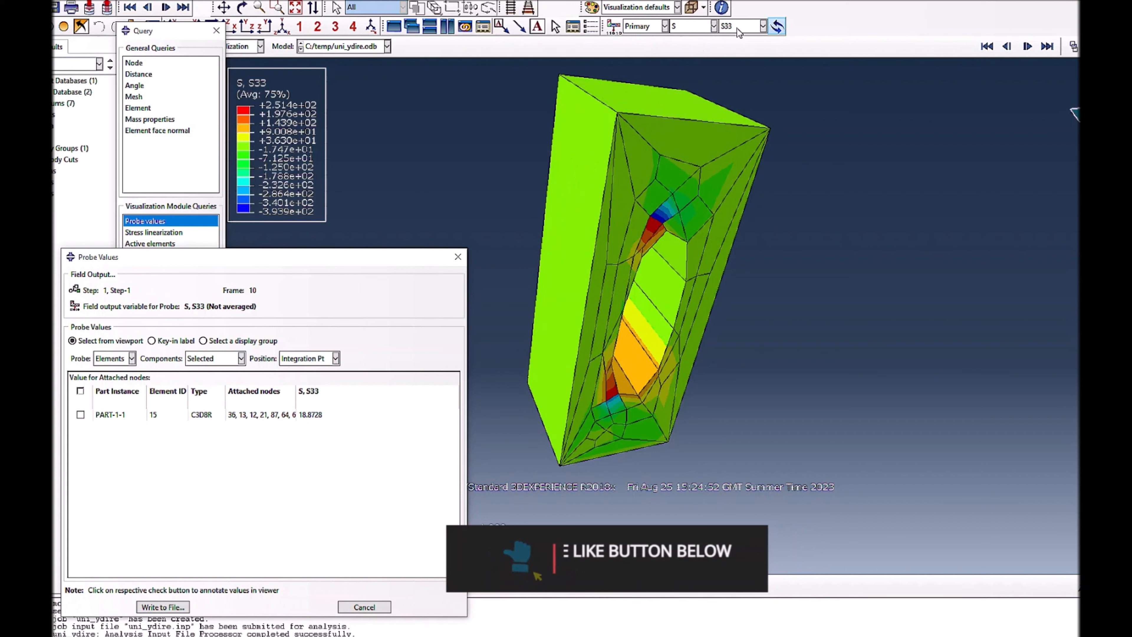
Step: Switch the probed and contoured stress component to S22, discarding the probed values without writing them to a file
click(737, 28)
click(734, 141)
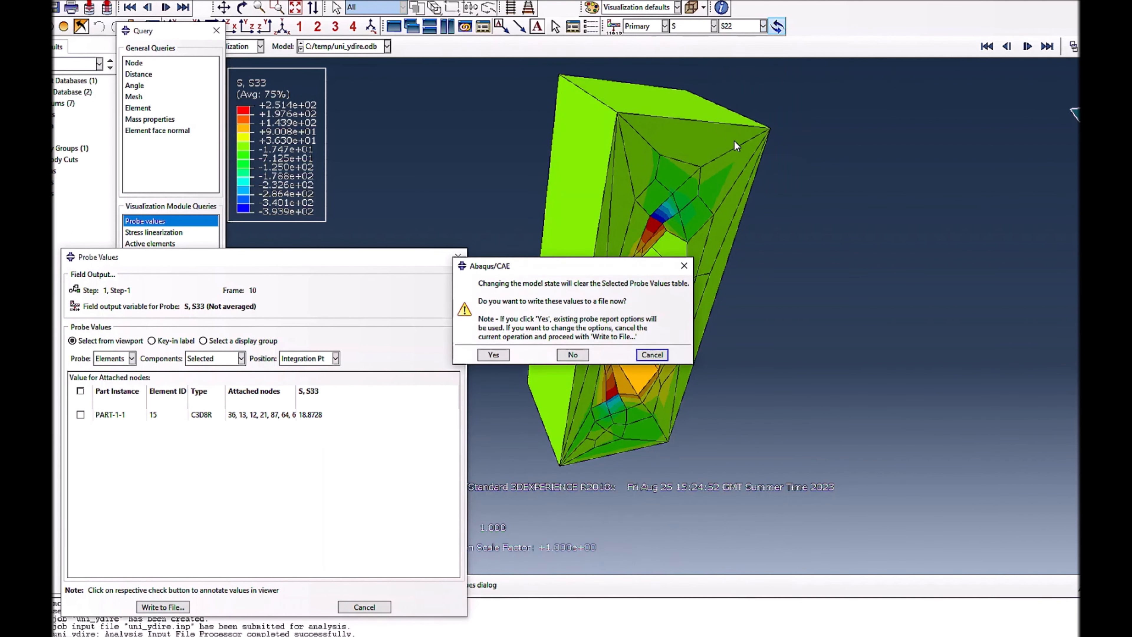
click(572, 355)
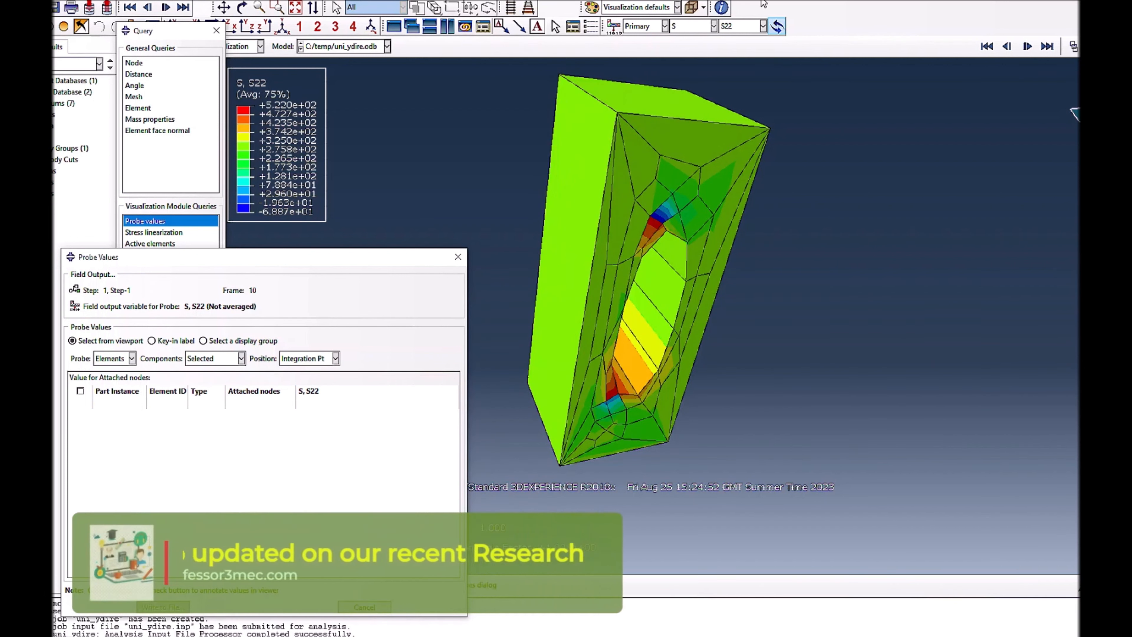
Step: Contour the S11 stress component, probe its element values near the hole and upper end, and close Probe Values without saving
click(745, 26)
click(750, 130)
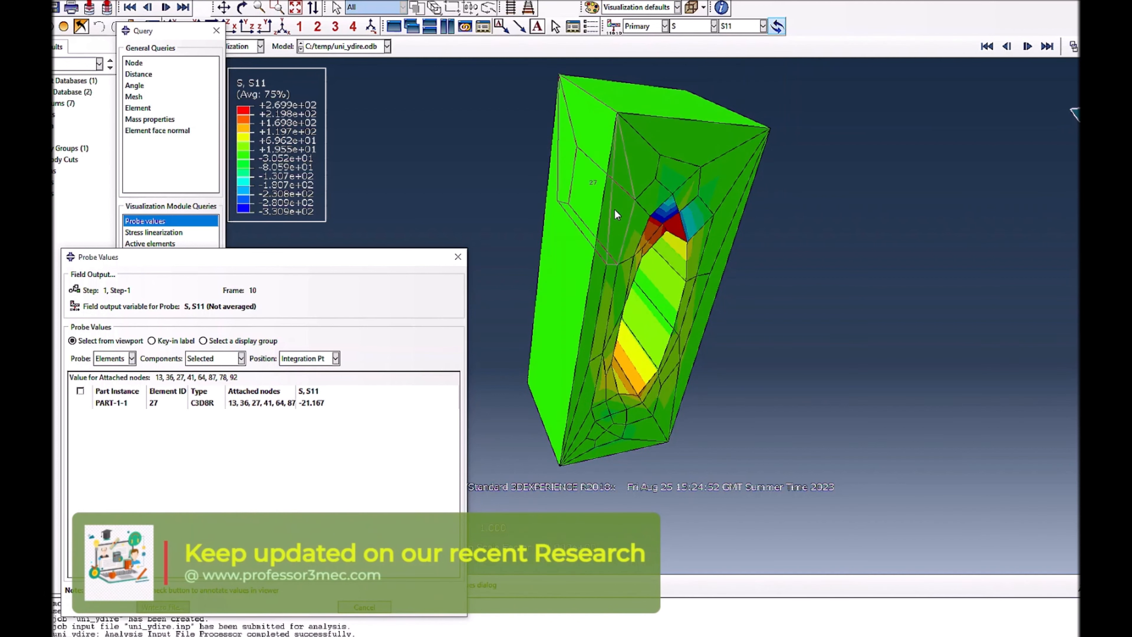
click(593, 197)
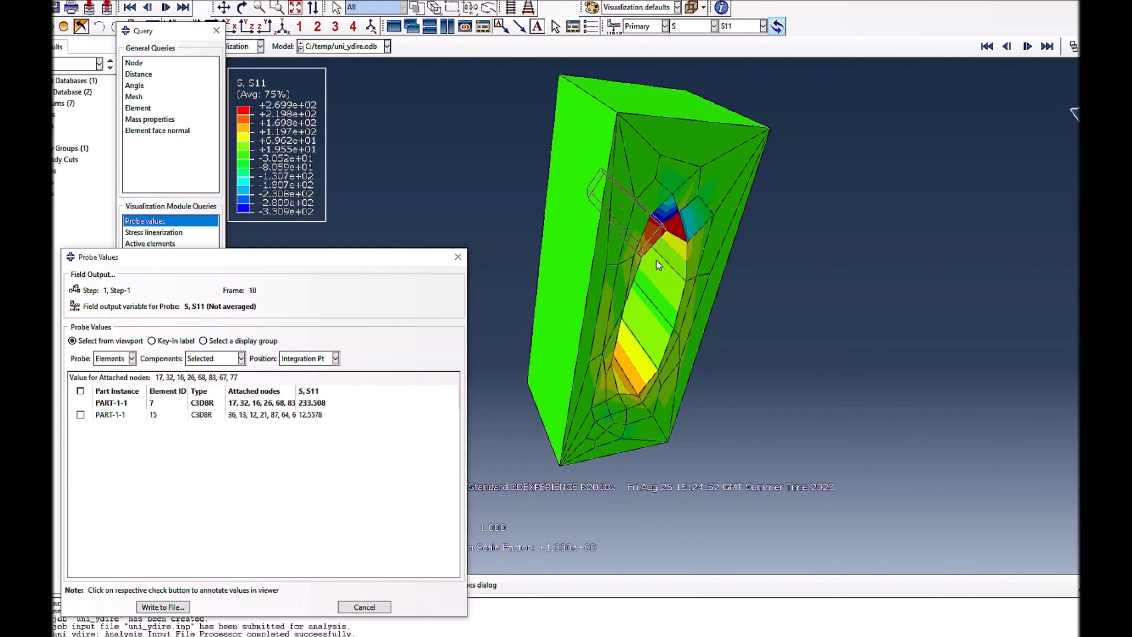
click(364, 607)
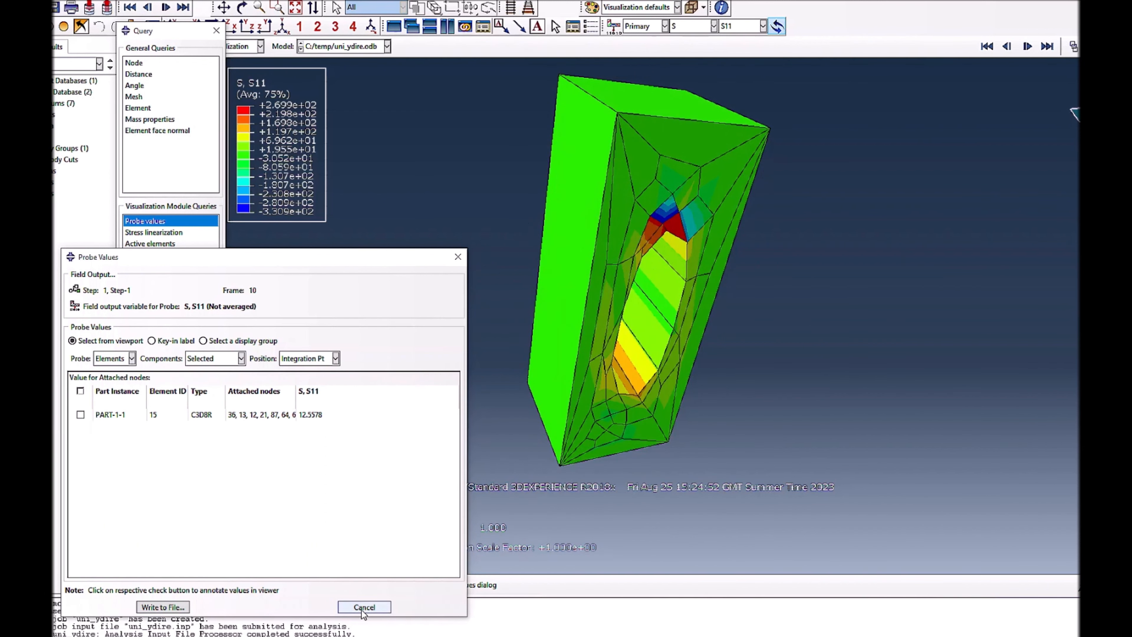
click(256, 478)
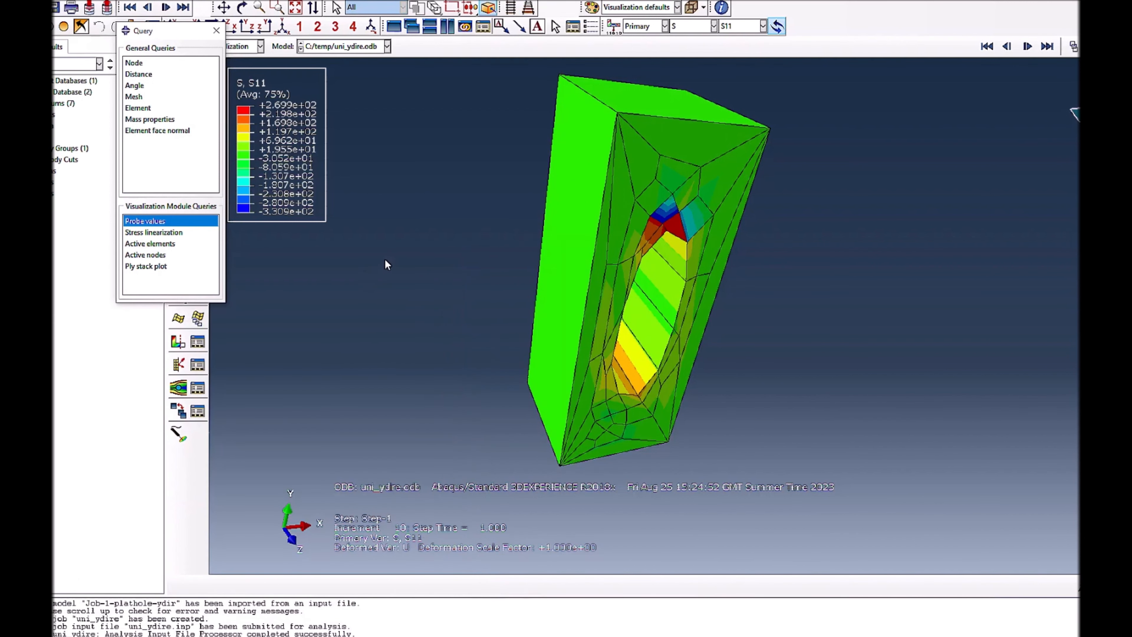